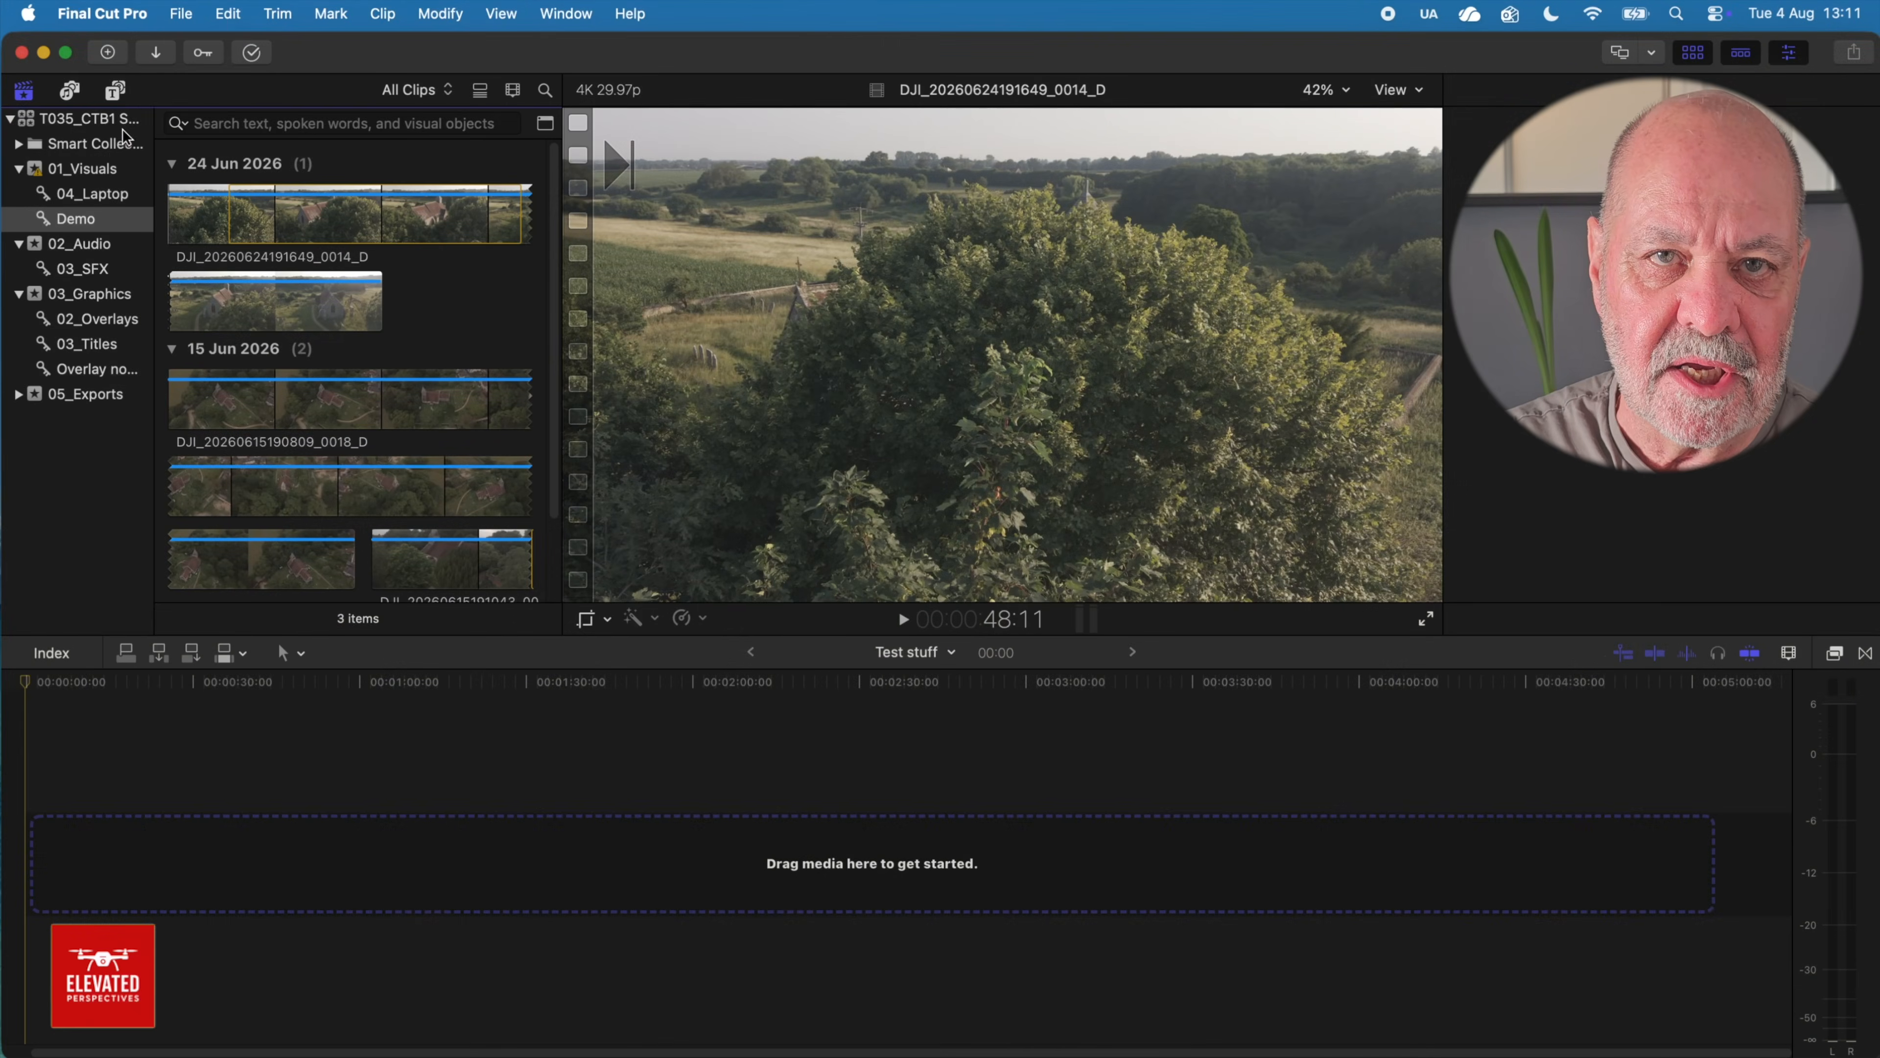
# Check that background rendering is switched off in the Playback settings.
pyautogui.click(100, 14)
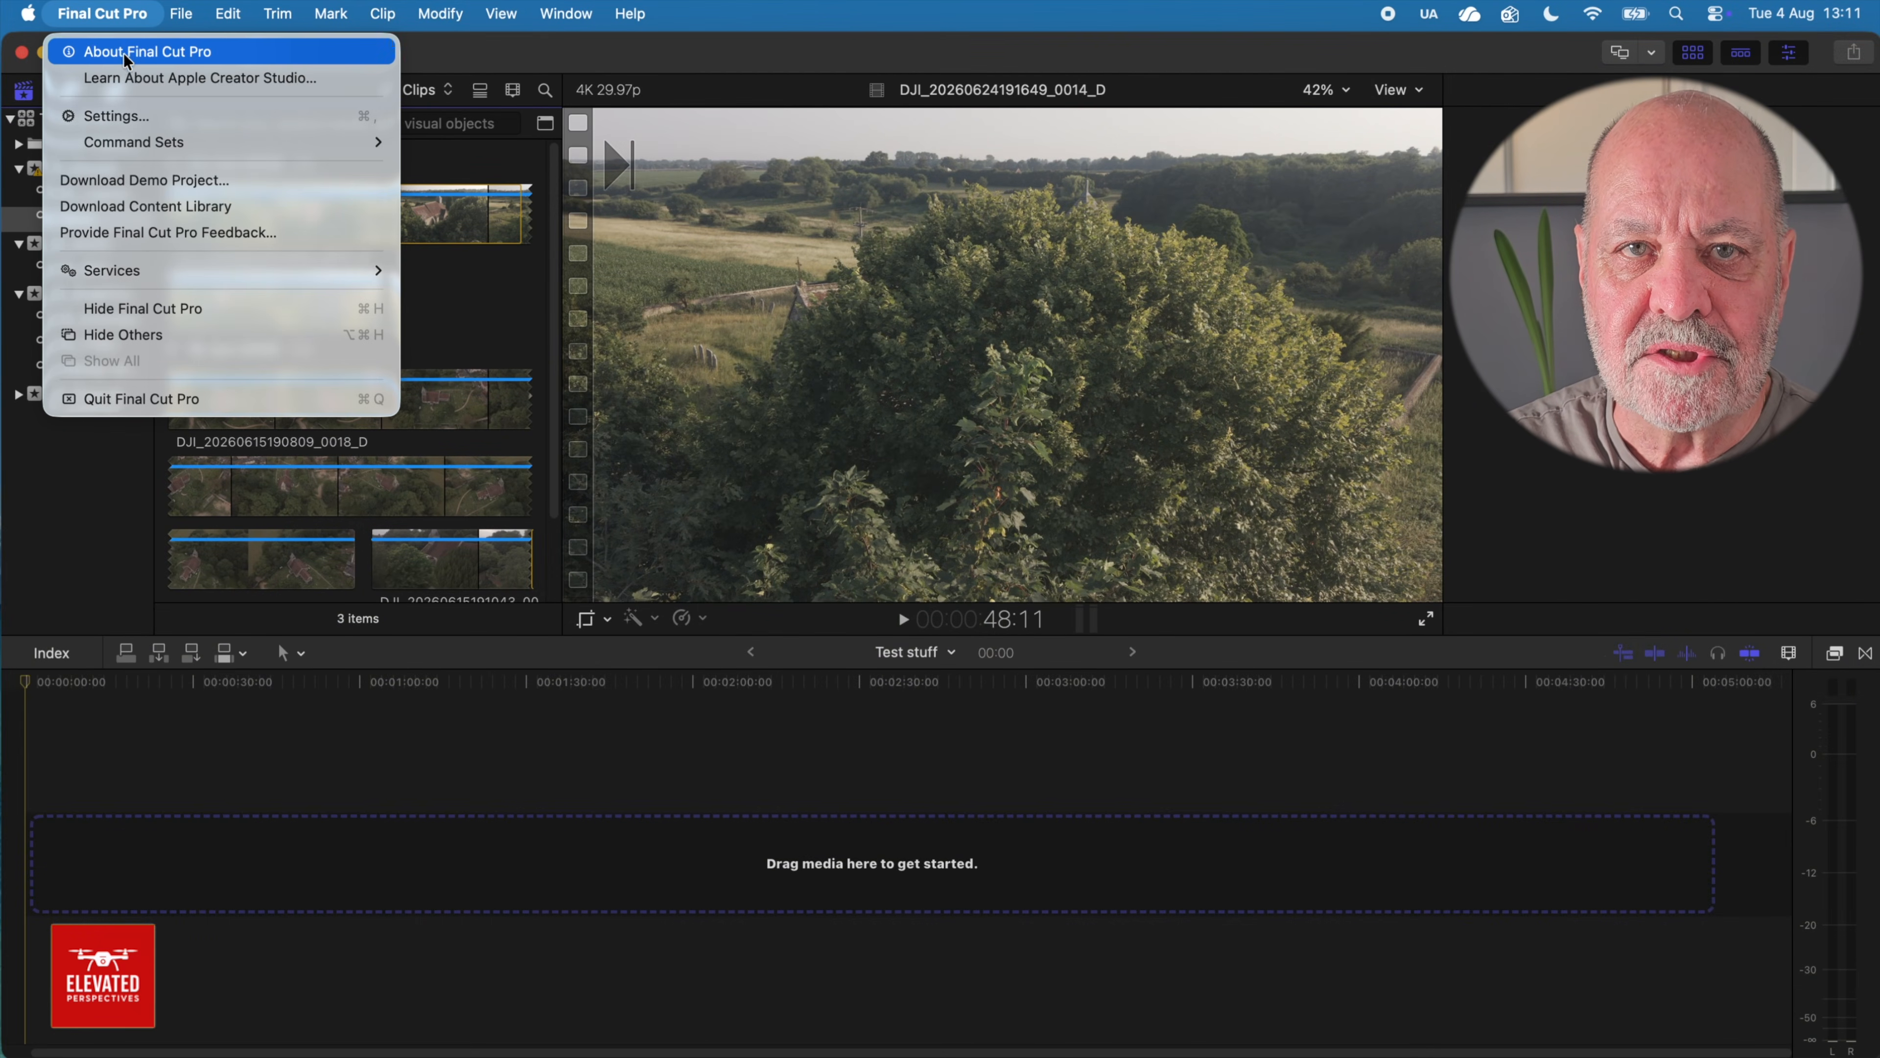
pyautogui.click(114, 117)
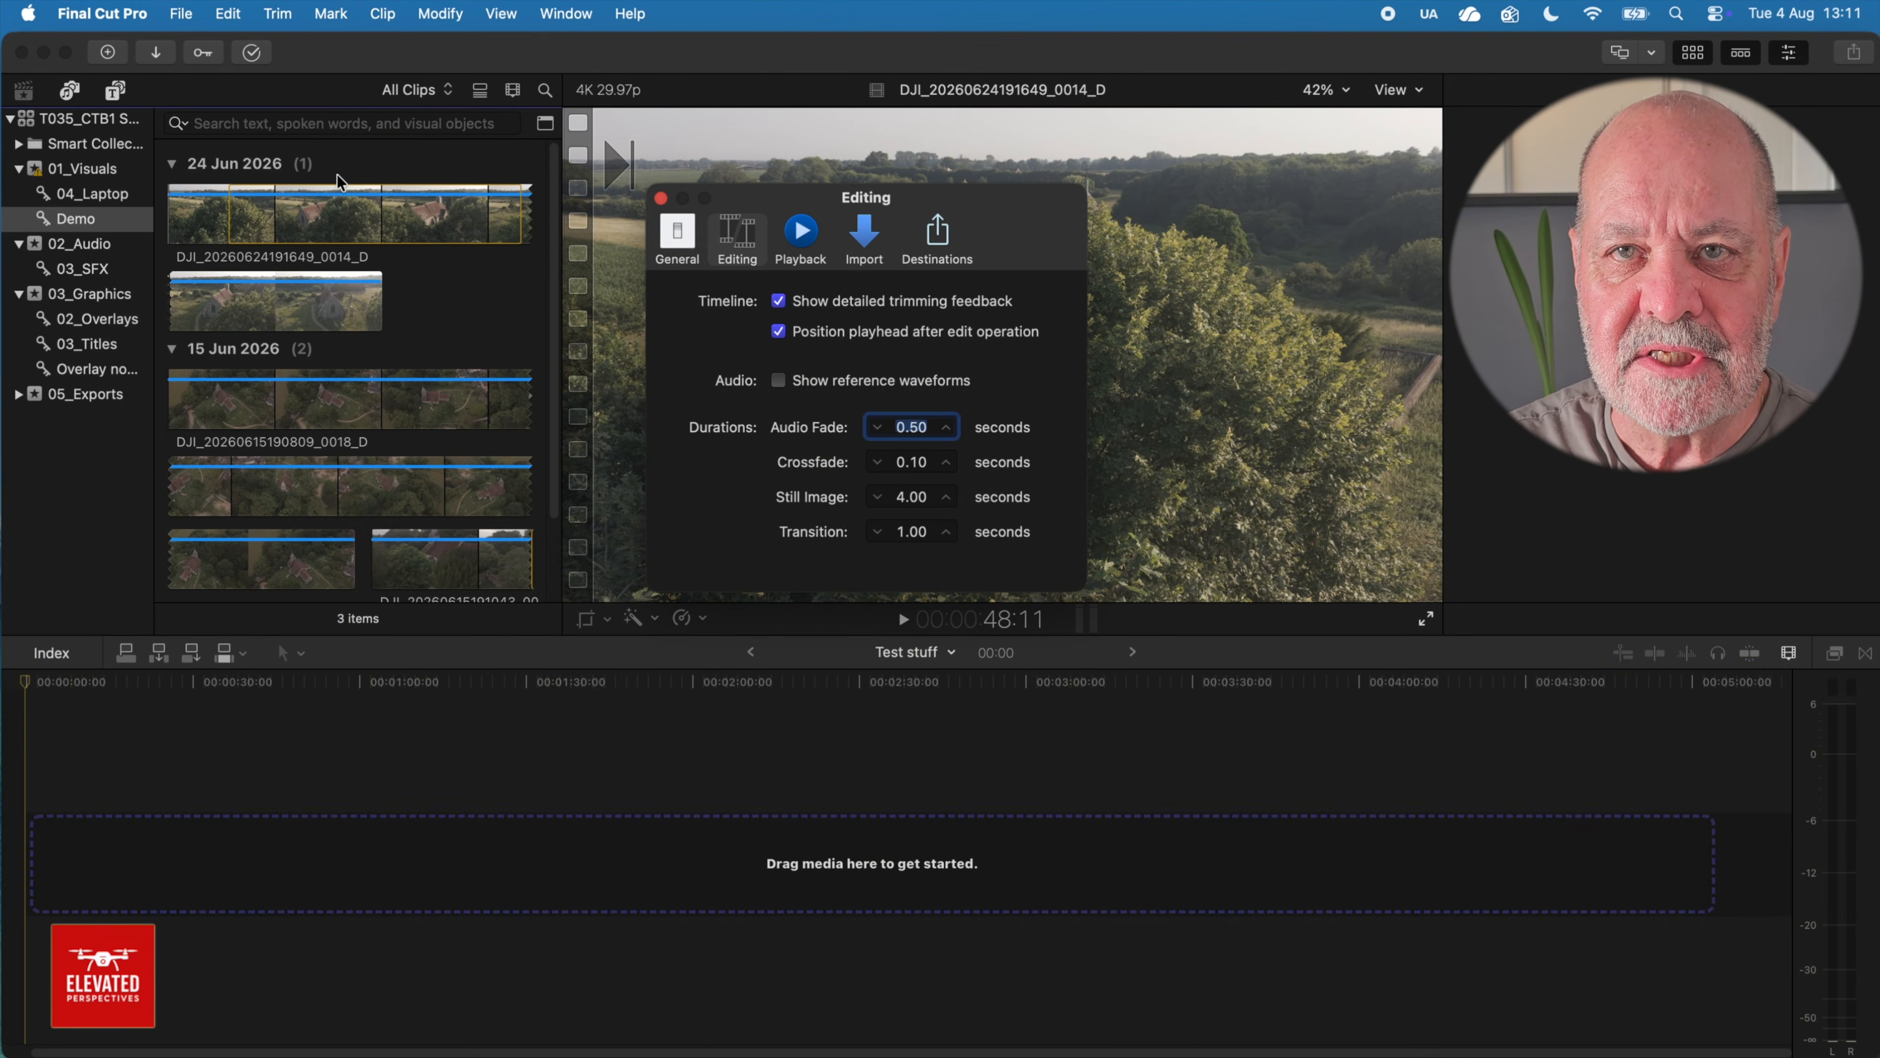
pyautogui.click(804, 241)
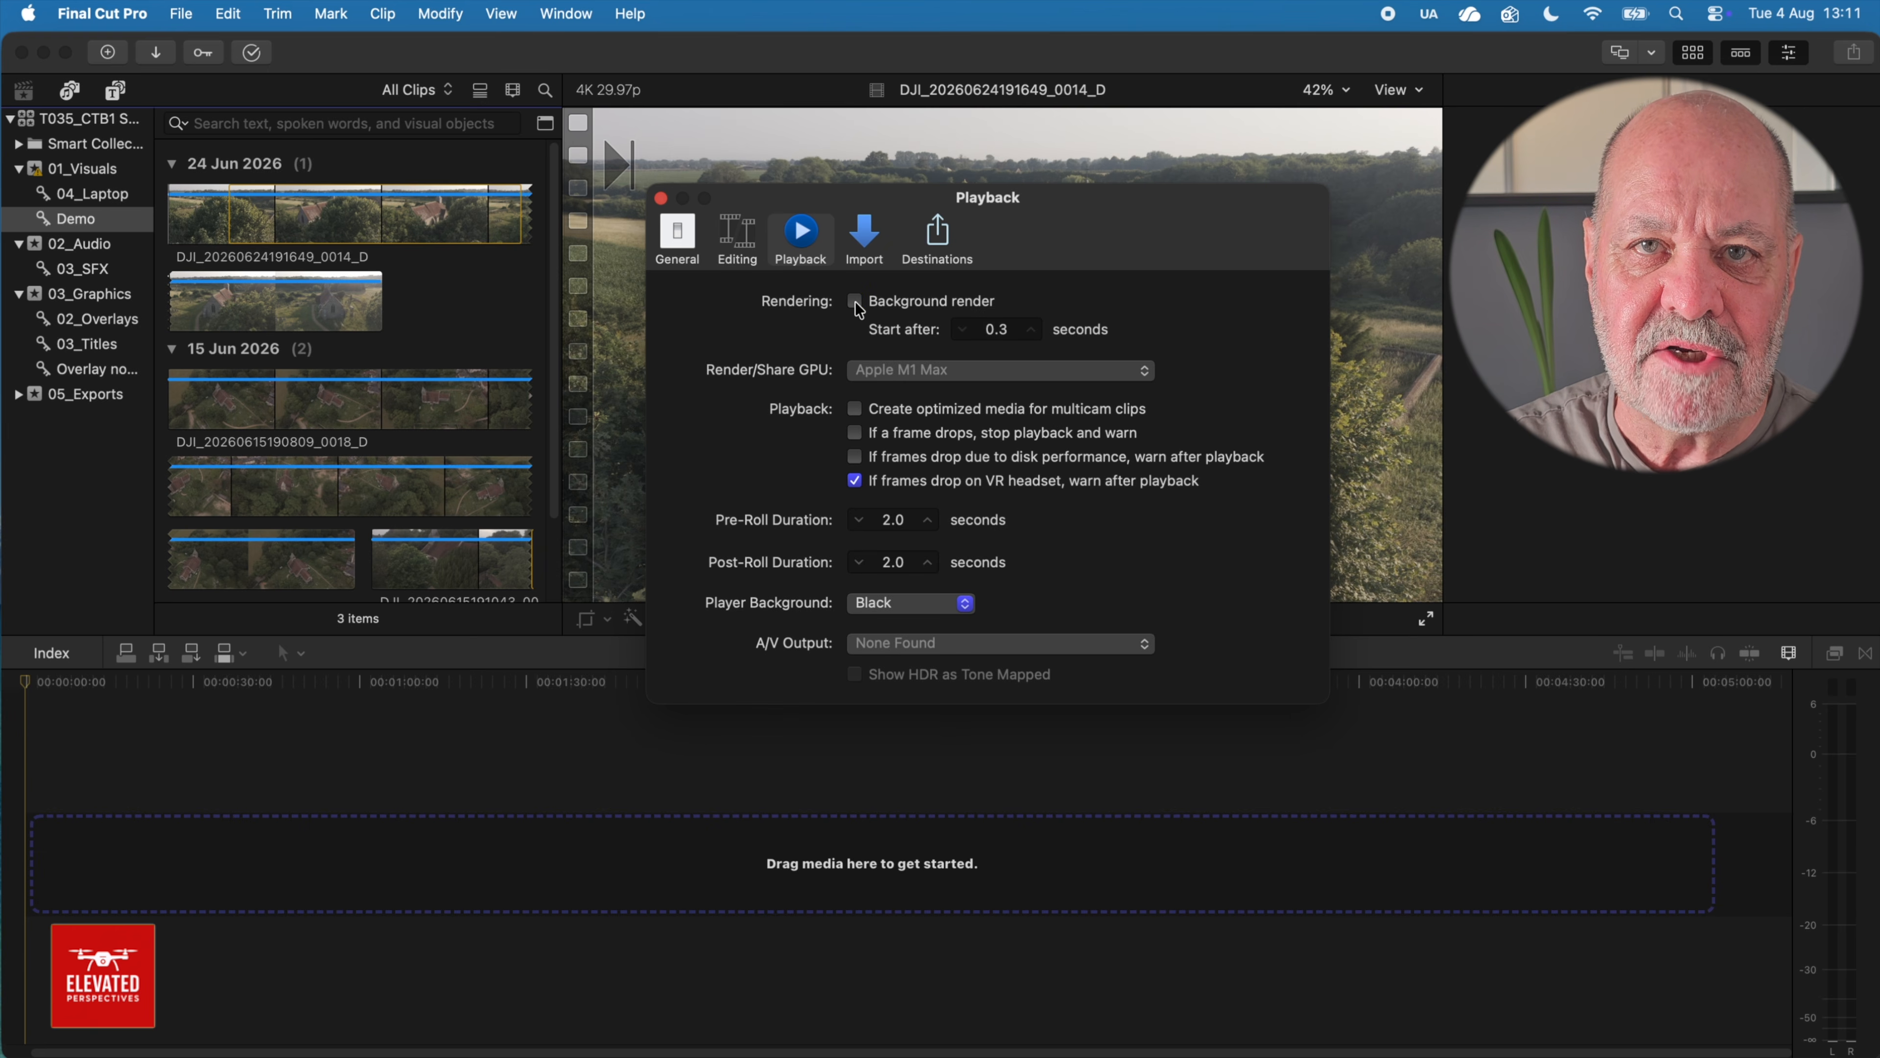
pyautogui.click(662, 198)
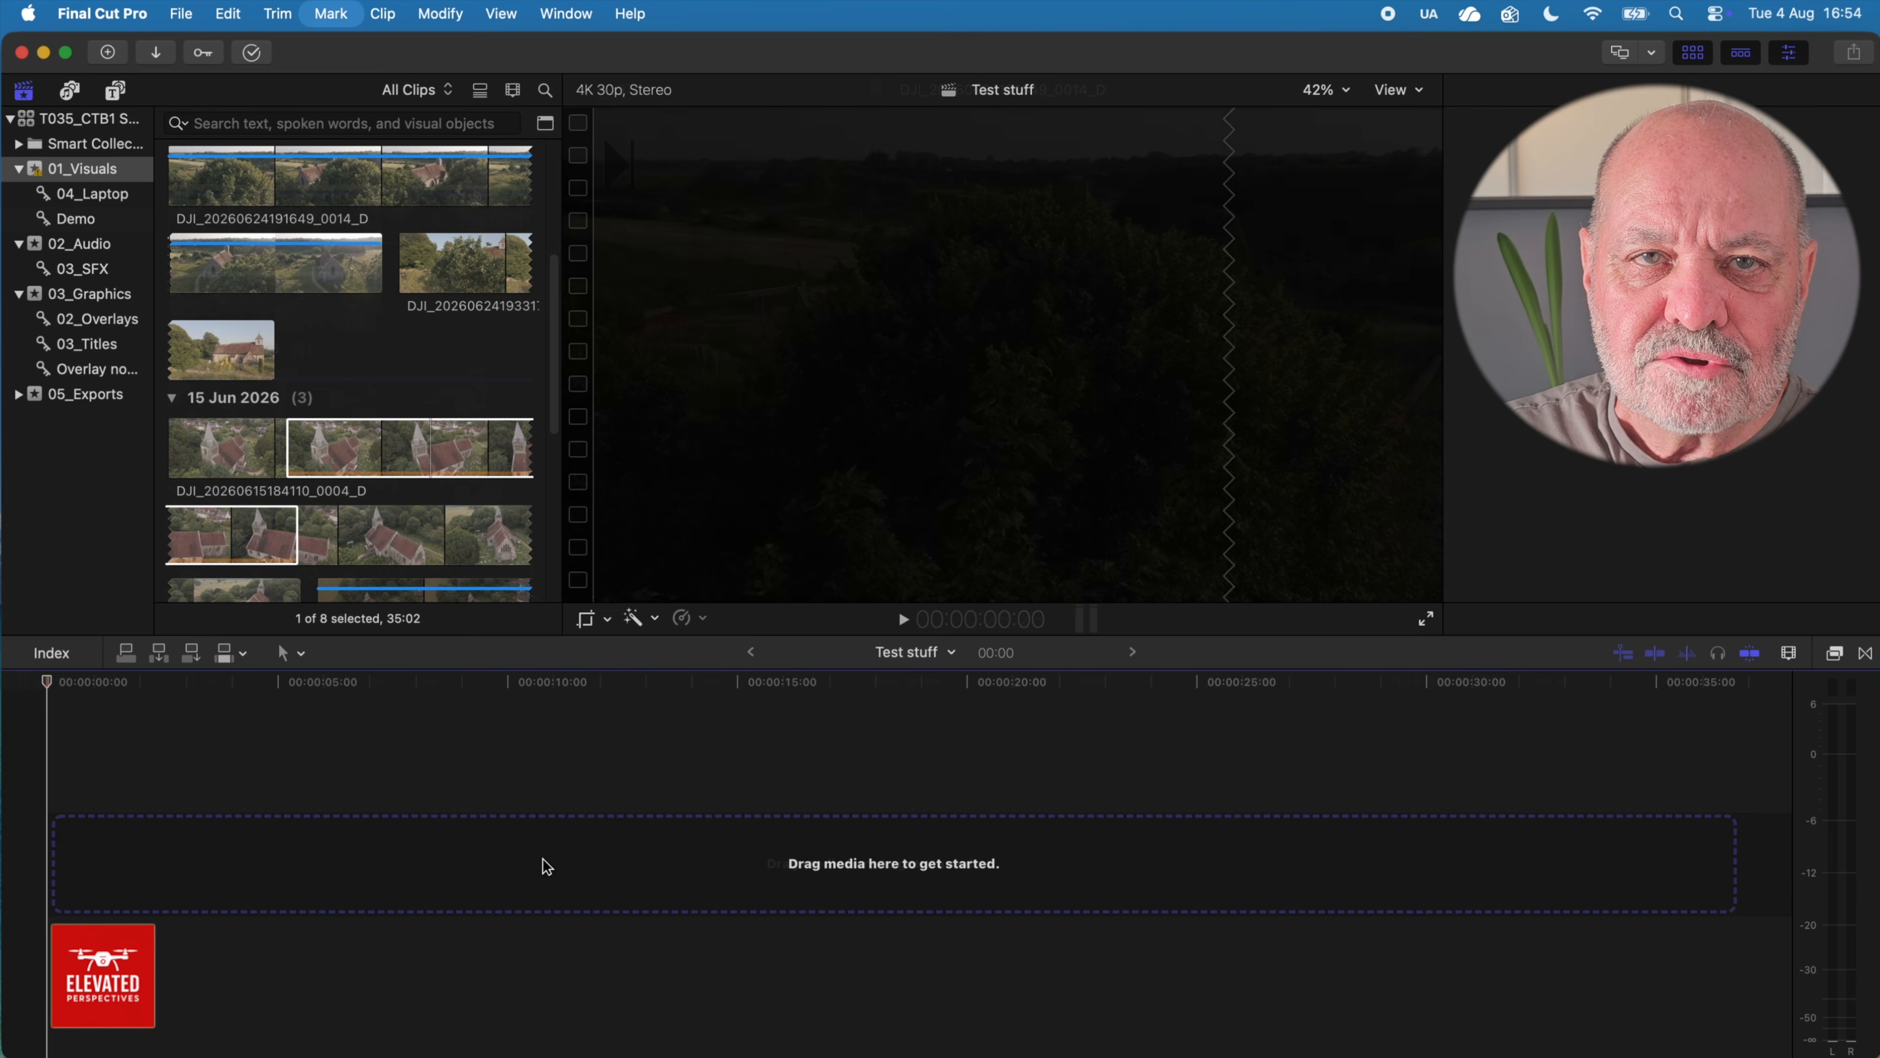
pyautogui.moveTo(411, 448); pyautogui.dragTo(124, 874)
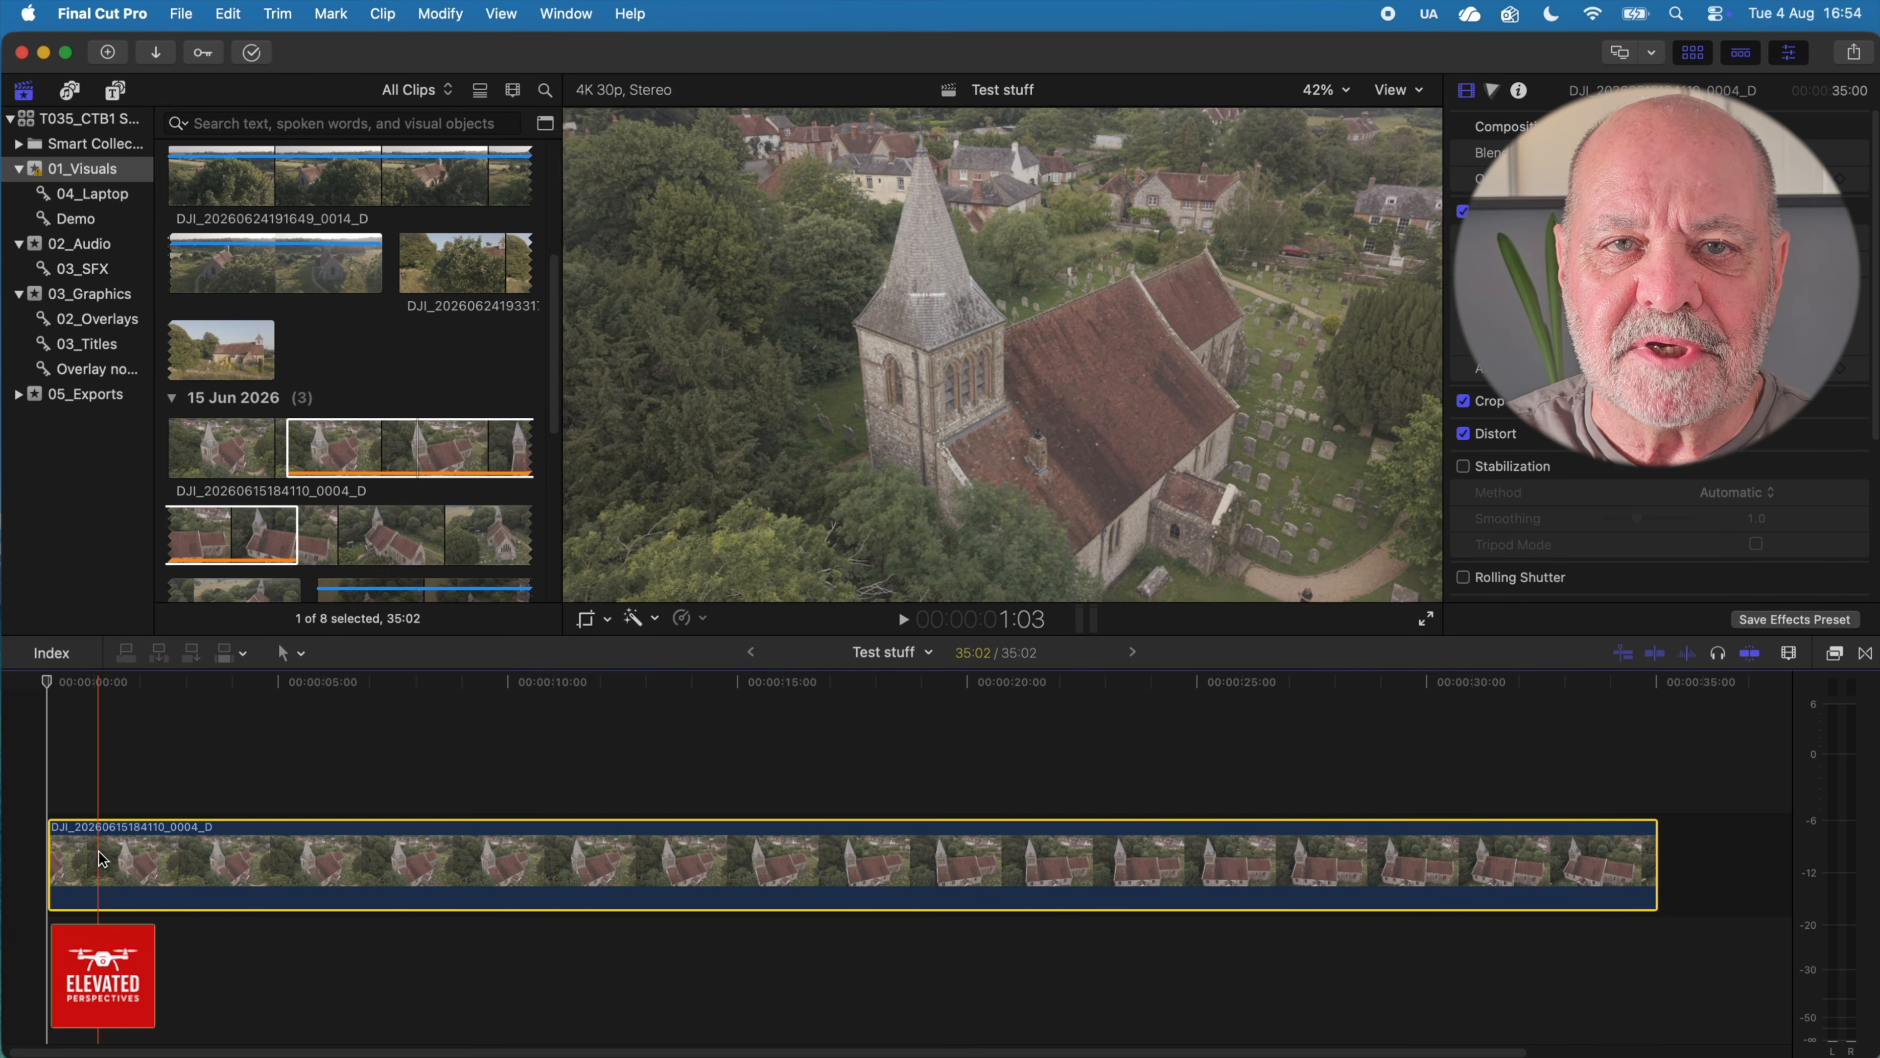
pyautogui.hotkey('shift', 'b')
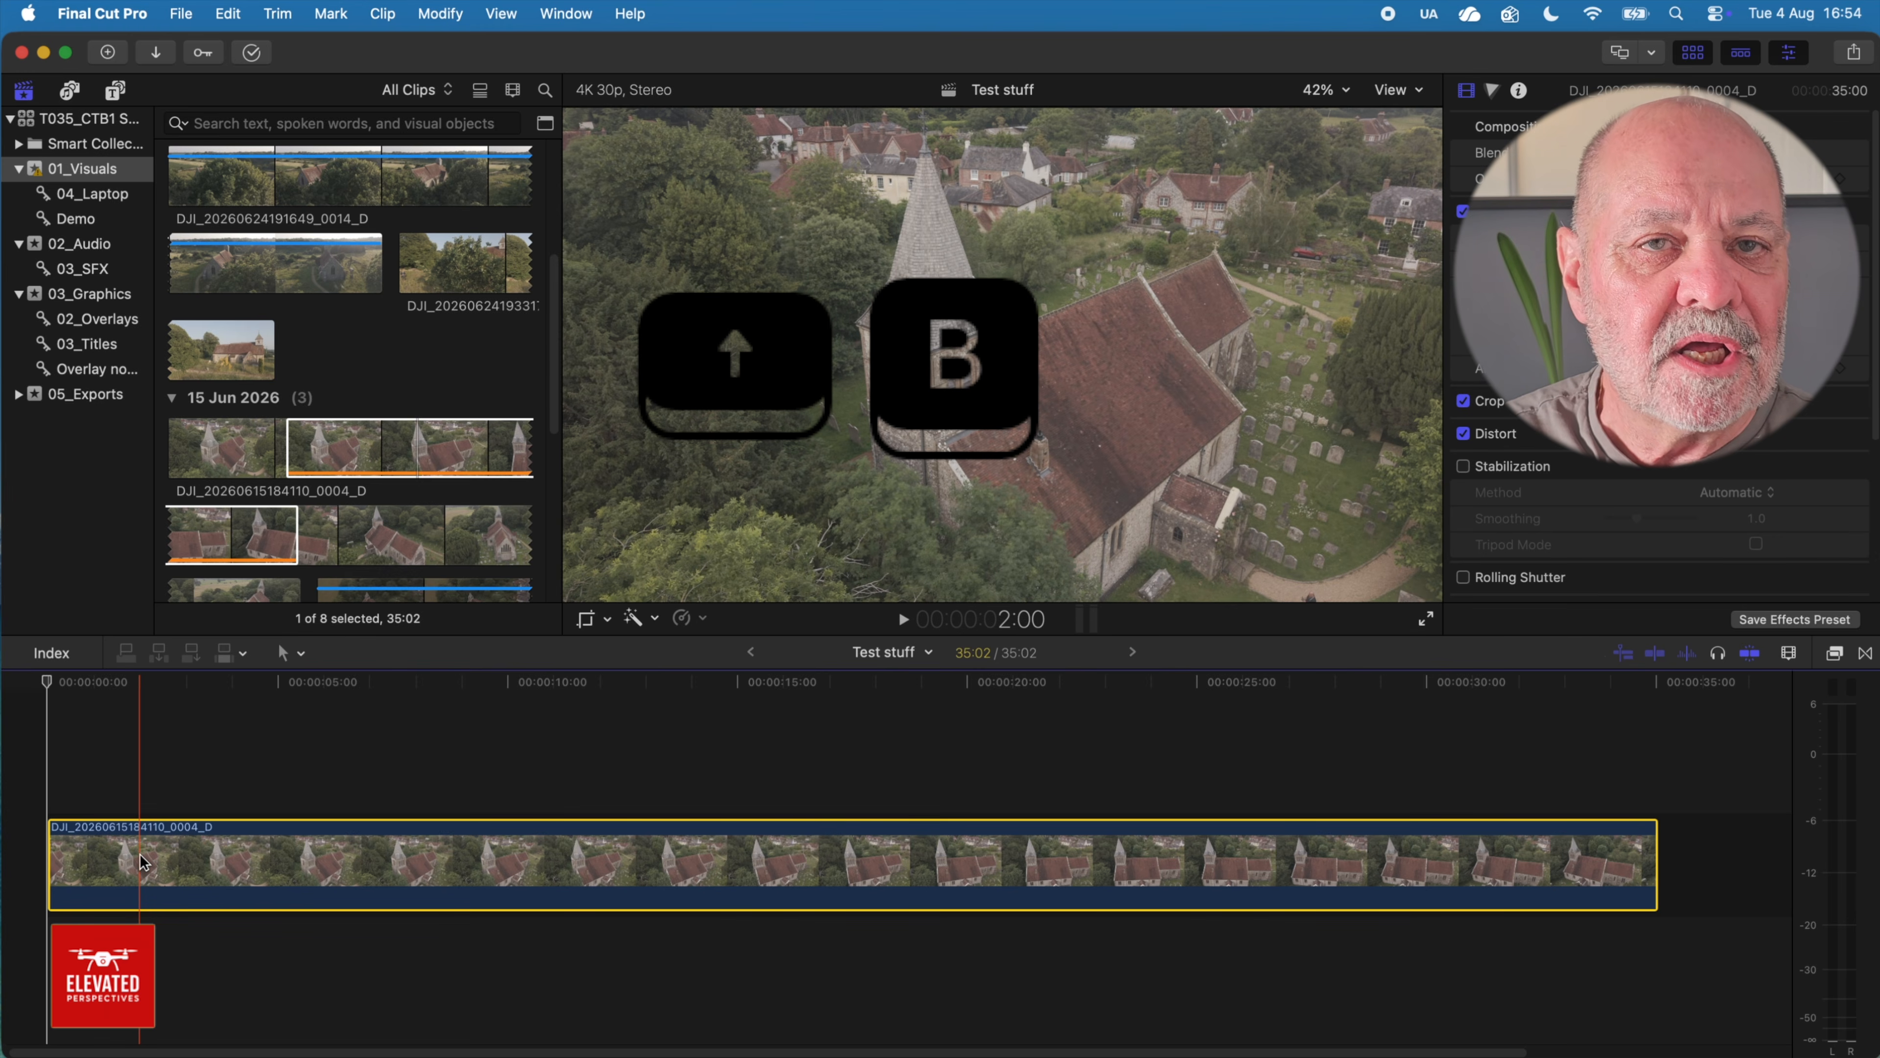
pyautogui.hotkey('shift', 'b')
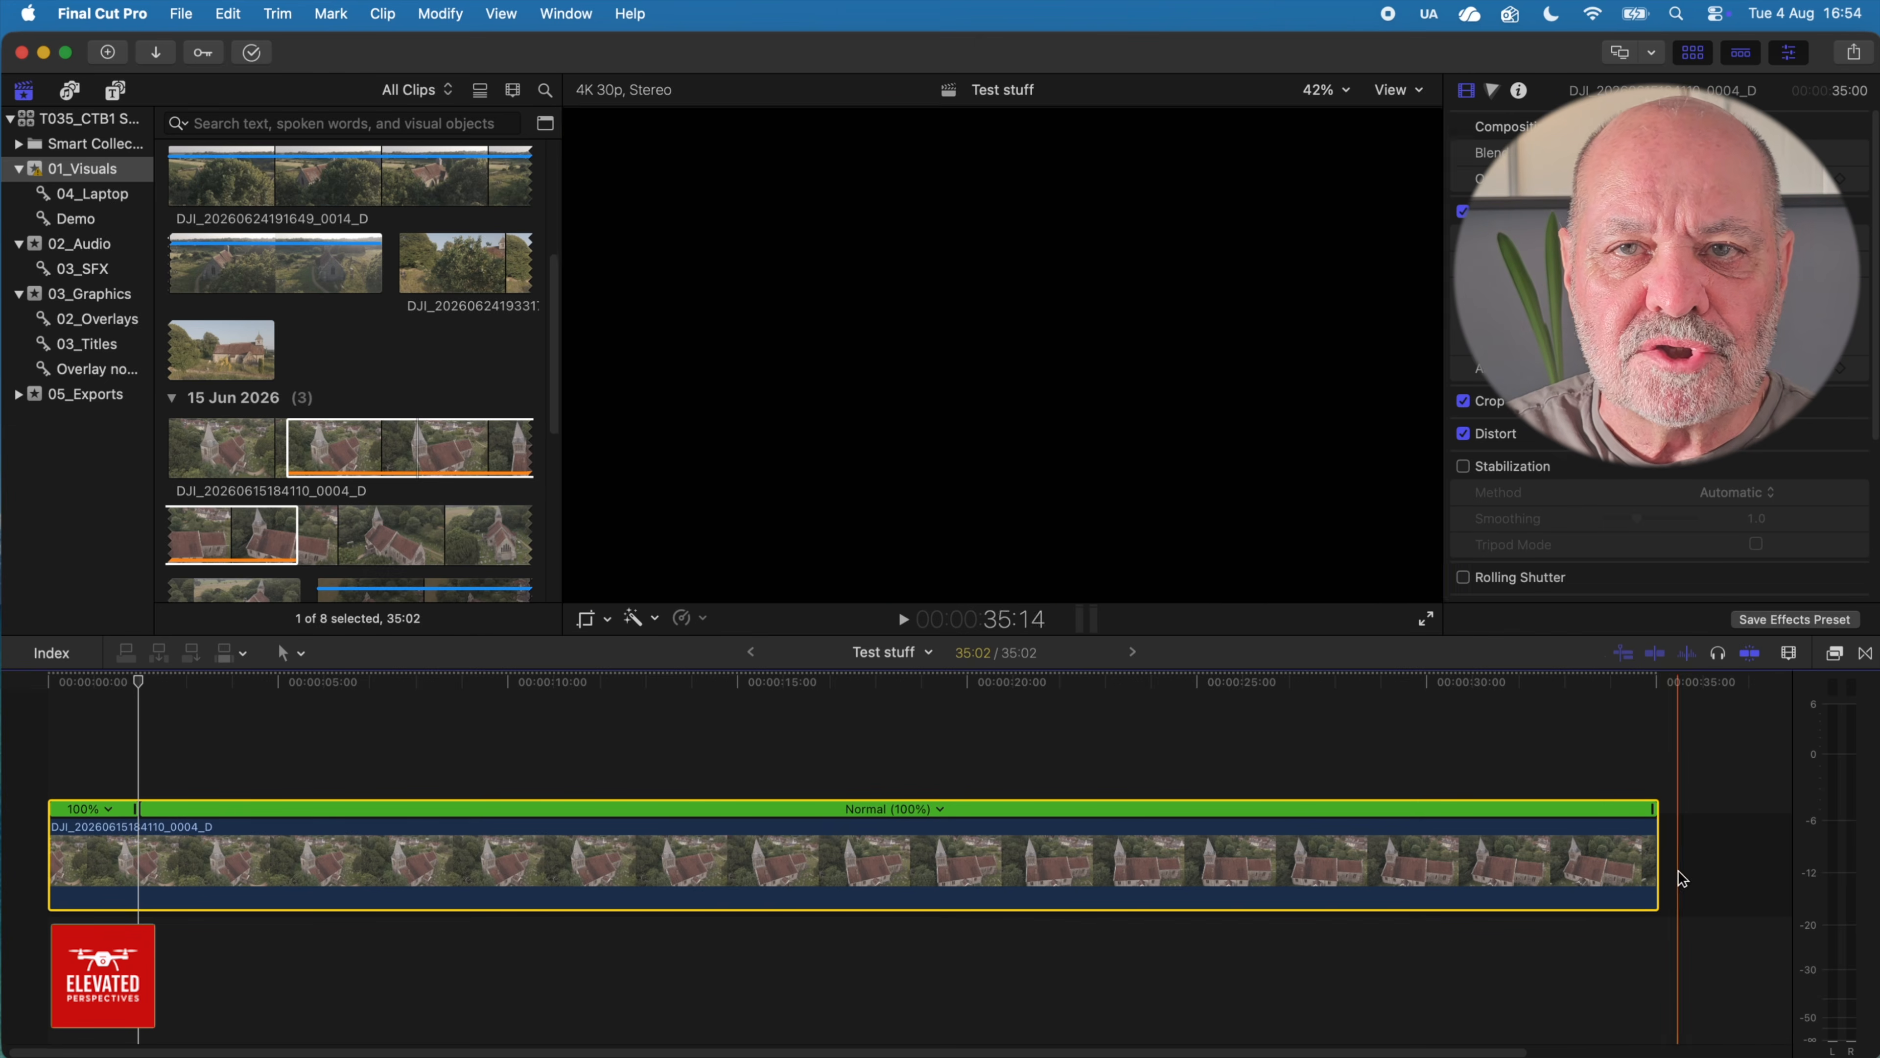
pyautogui.click(1568, 893)
pyautogui.hotkey('shift', 'b')
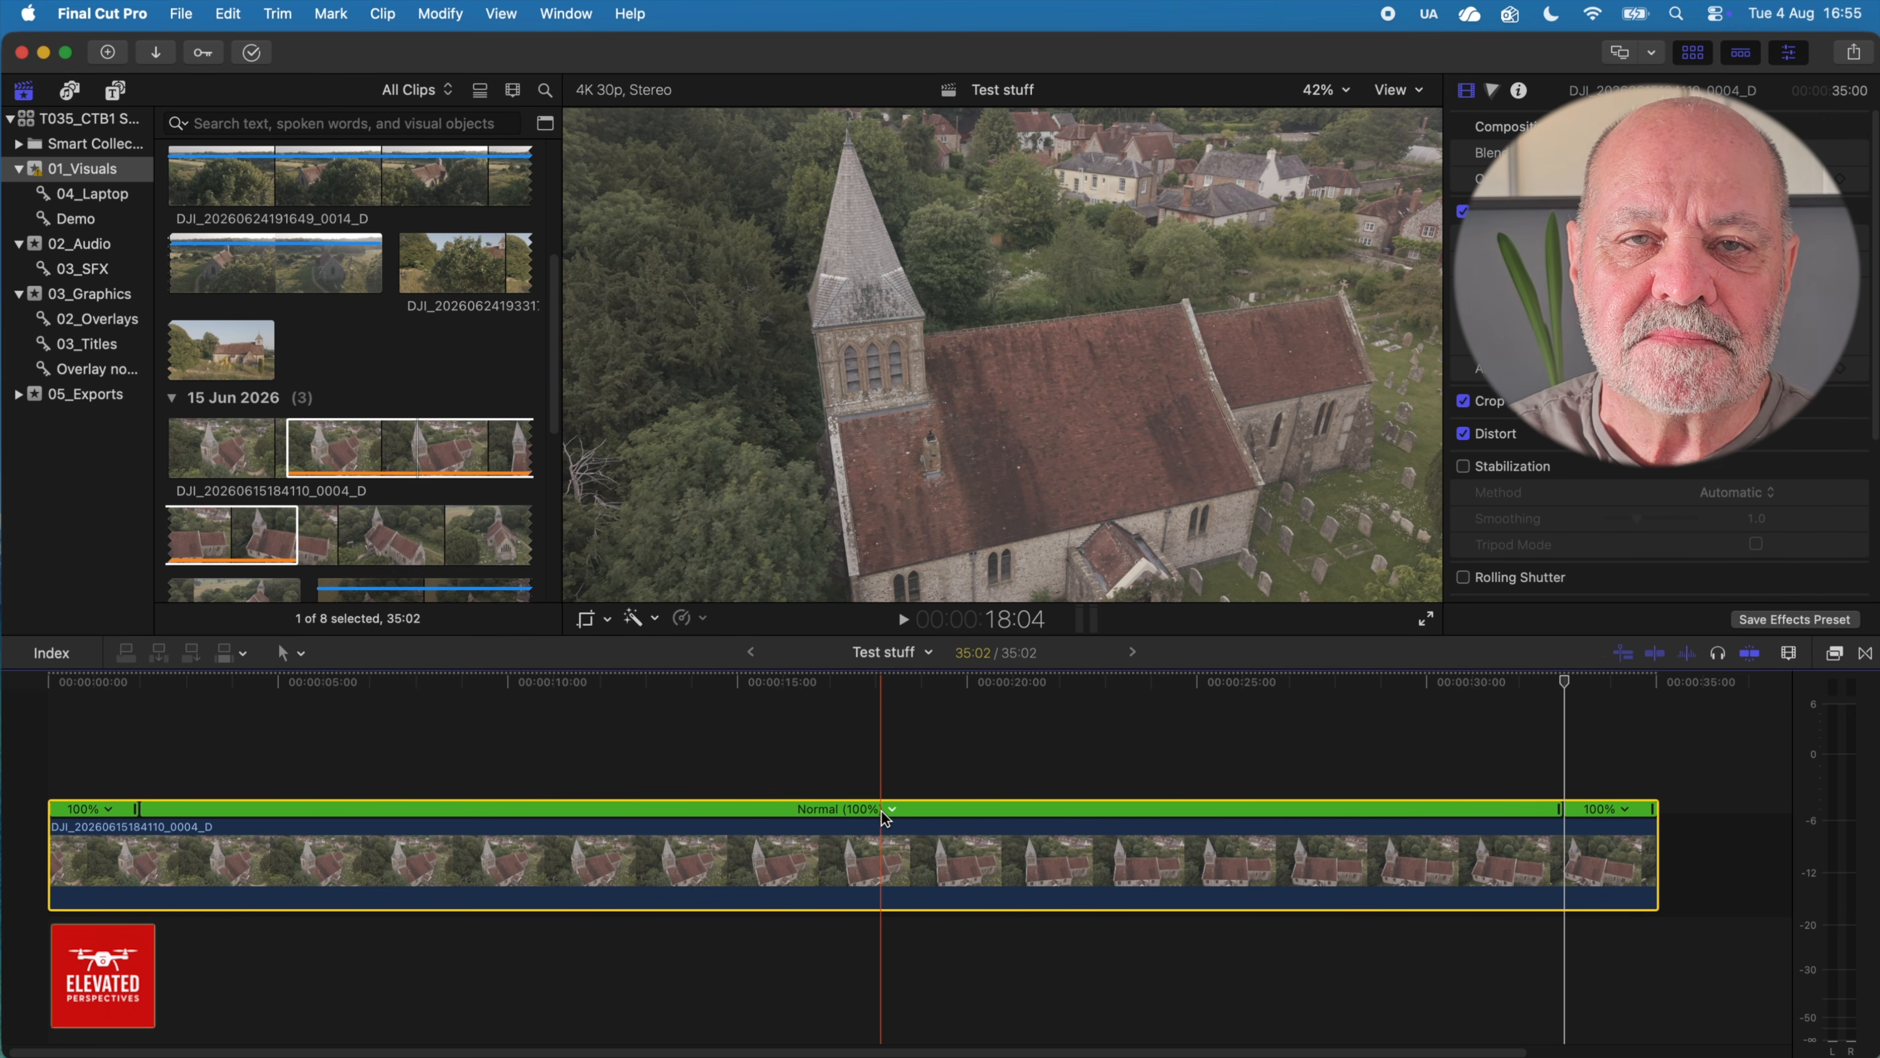
# Set a custom speed rate of 3100% for the clip's middle speed segment.
pyautogui.click(883, 809)
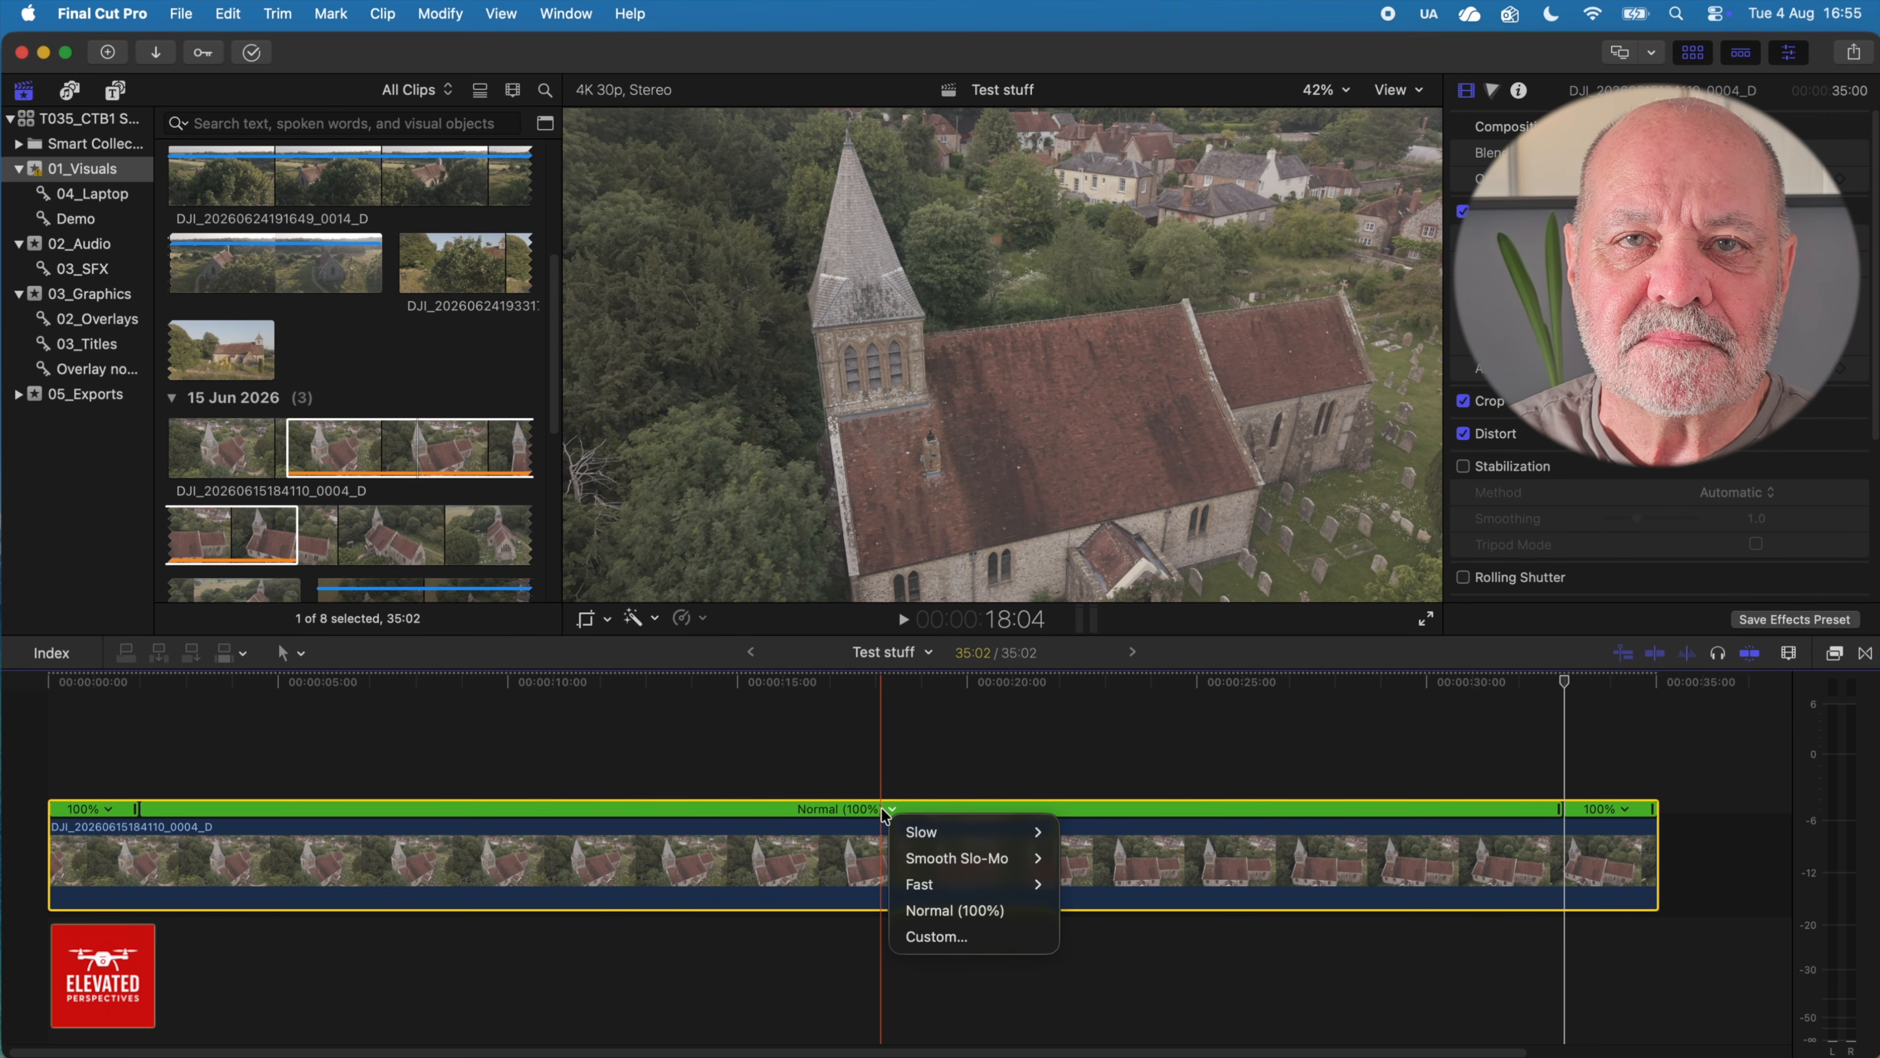
pyautogui.click(918, 935)
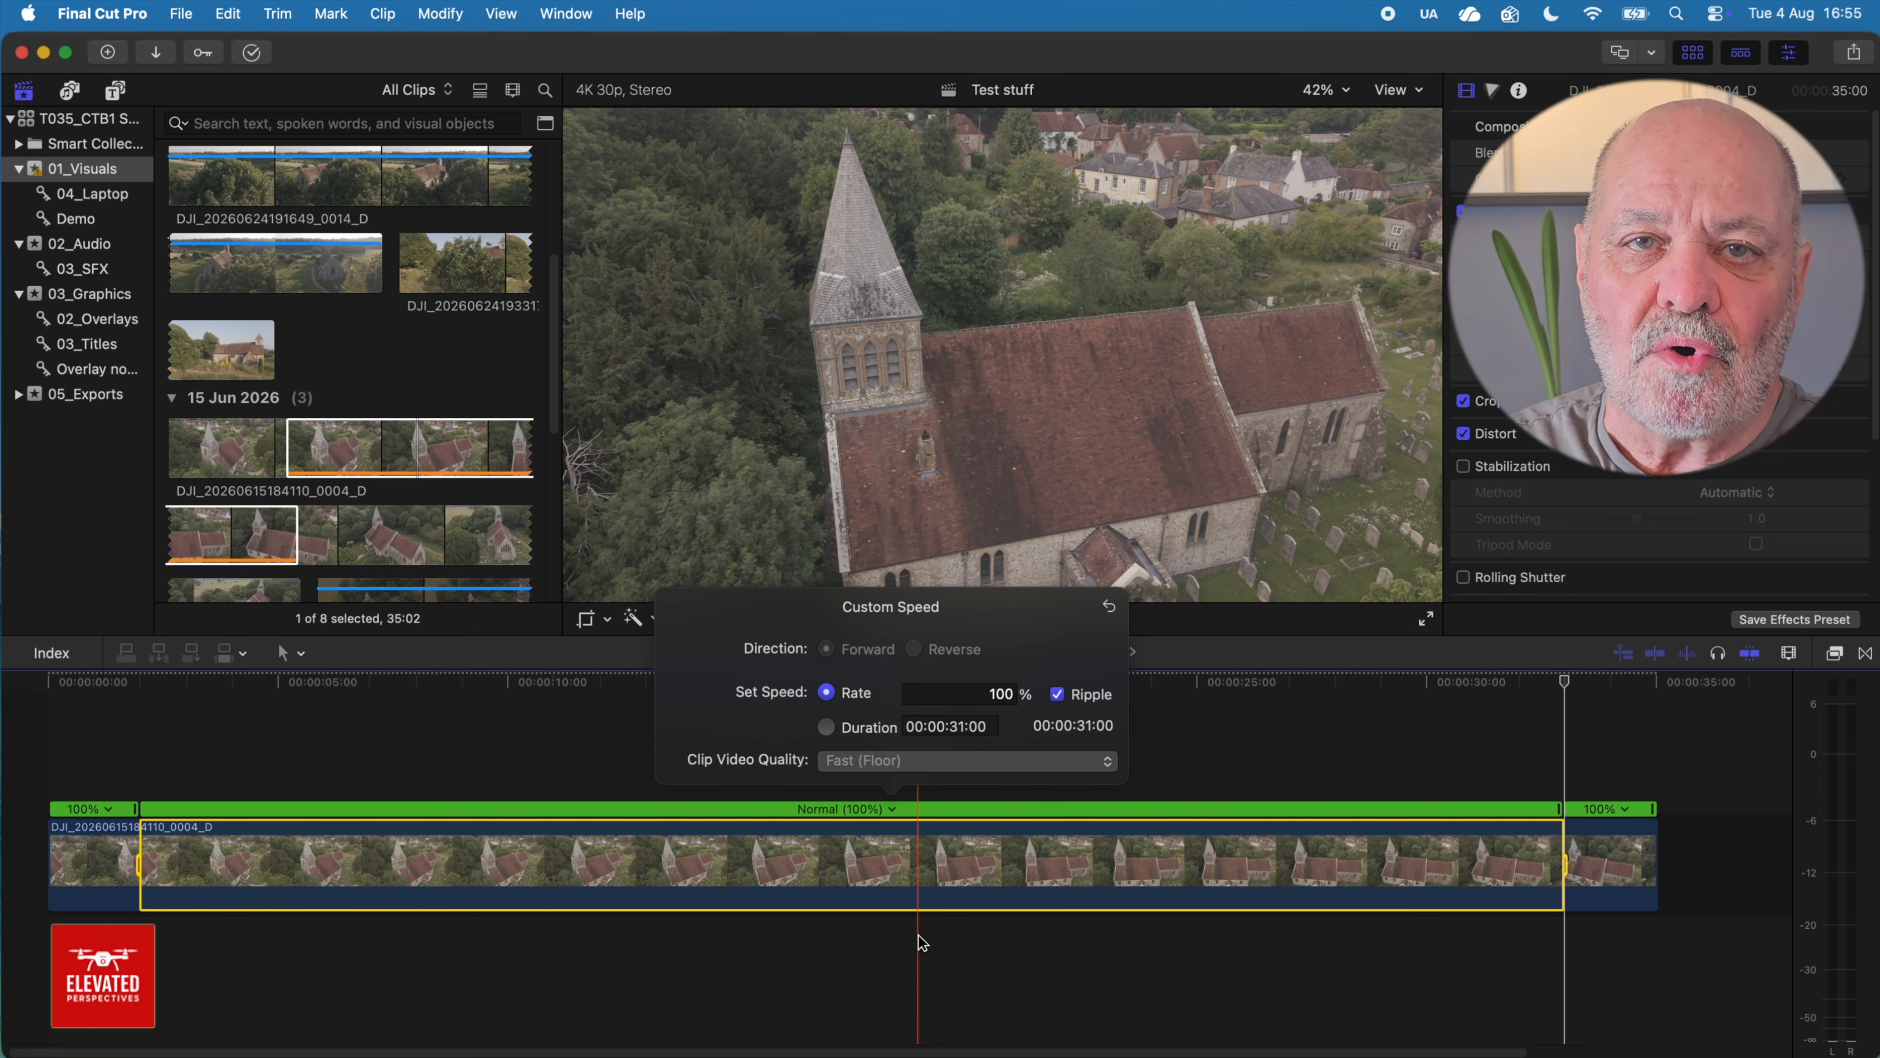
pyautogui.click(955, 694)
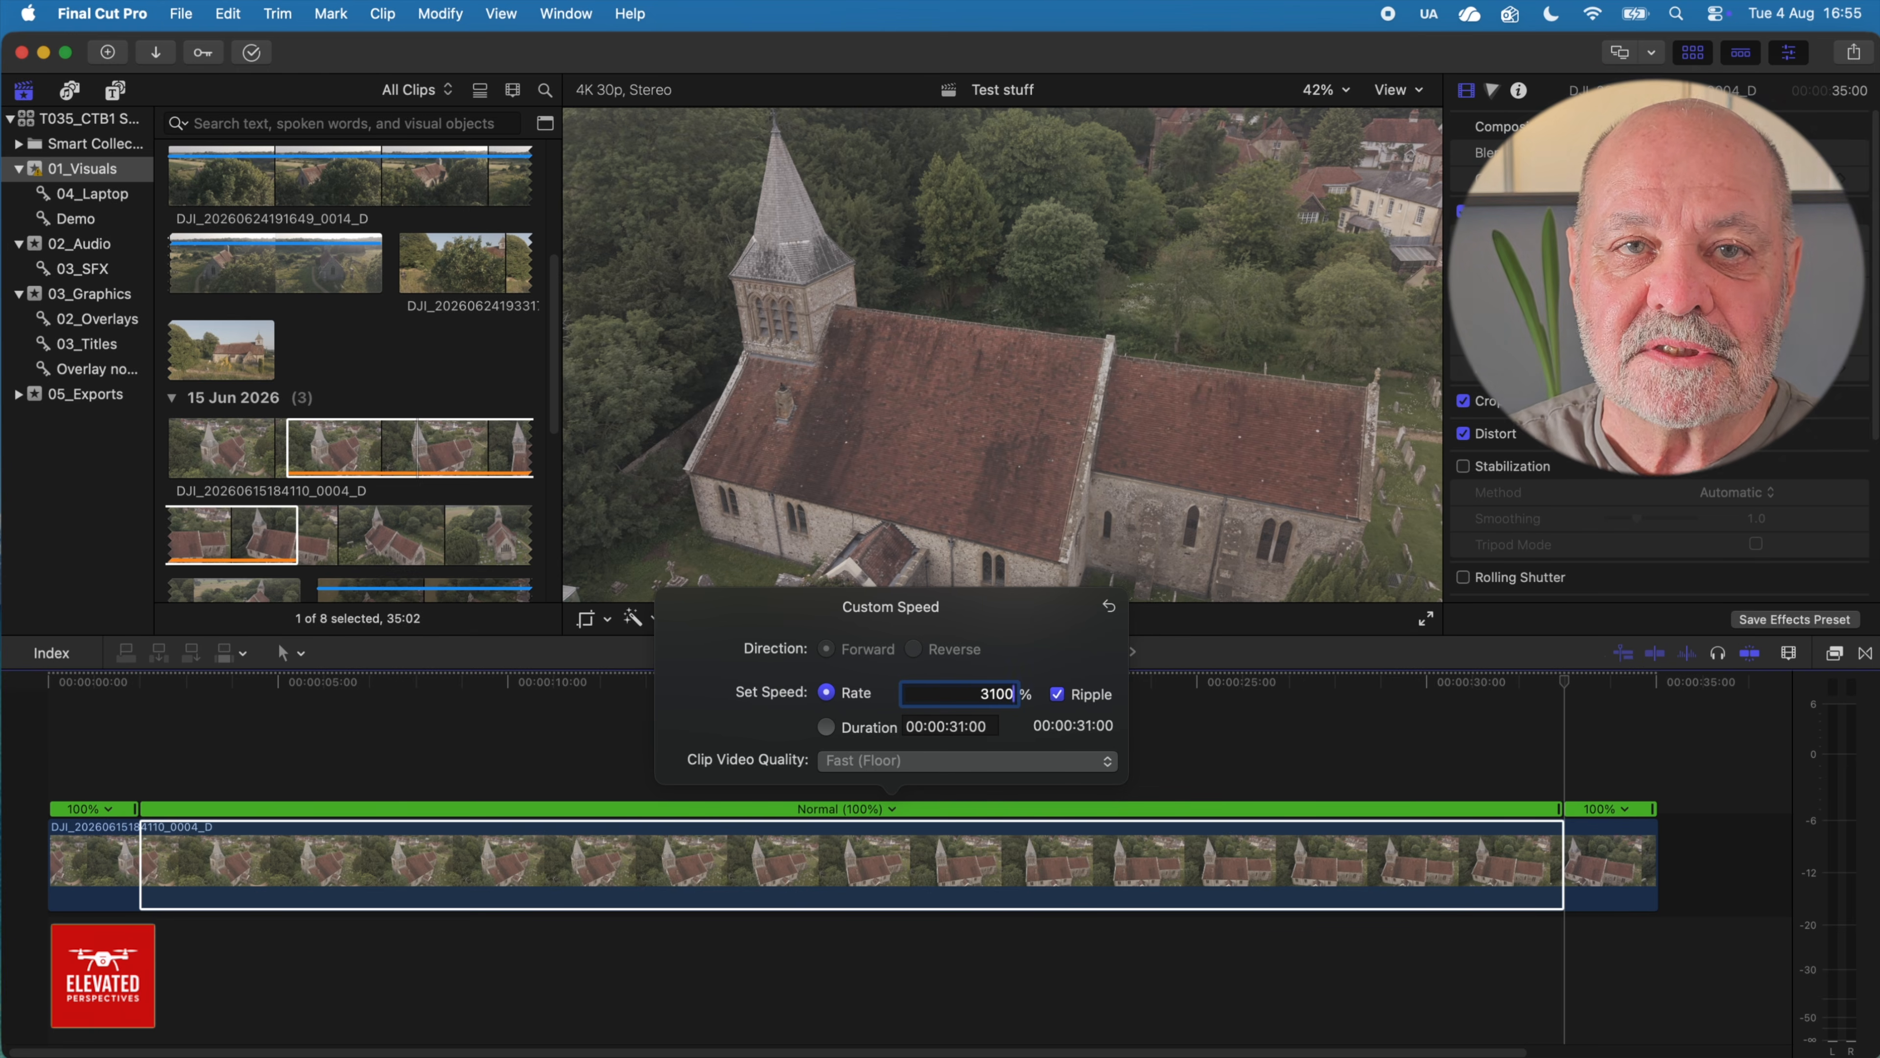
pyautogui.press('Return')
# Widen the speed transitions around the fast segment outwards into the normal-speed segments and inwards until they meet in its middle.
pyautogui.hotkey('shift', 'z')
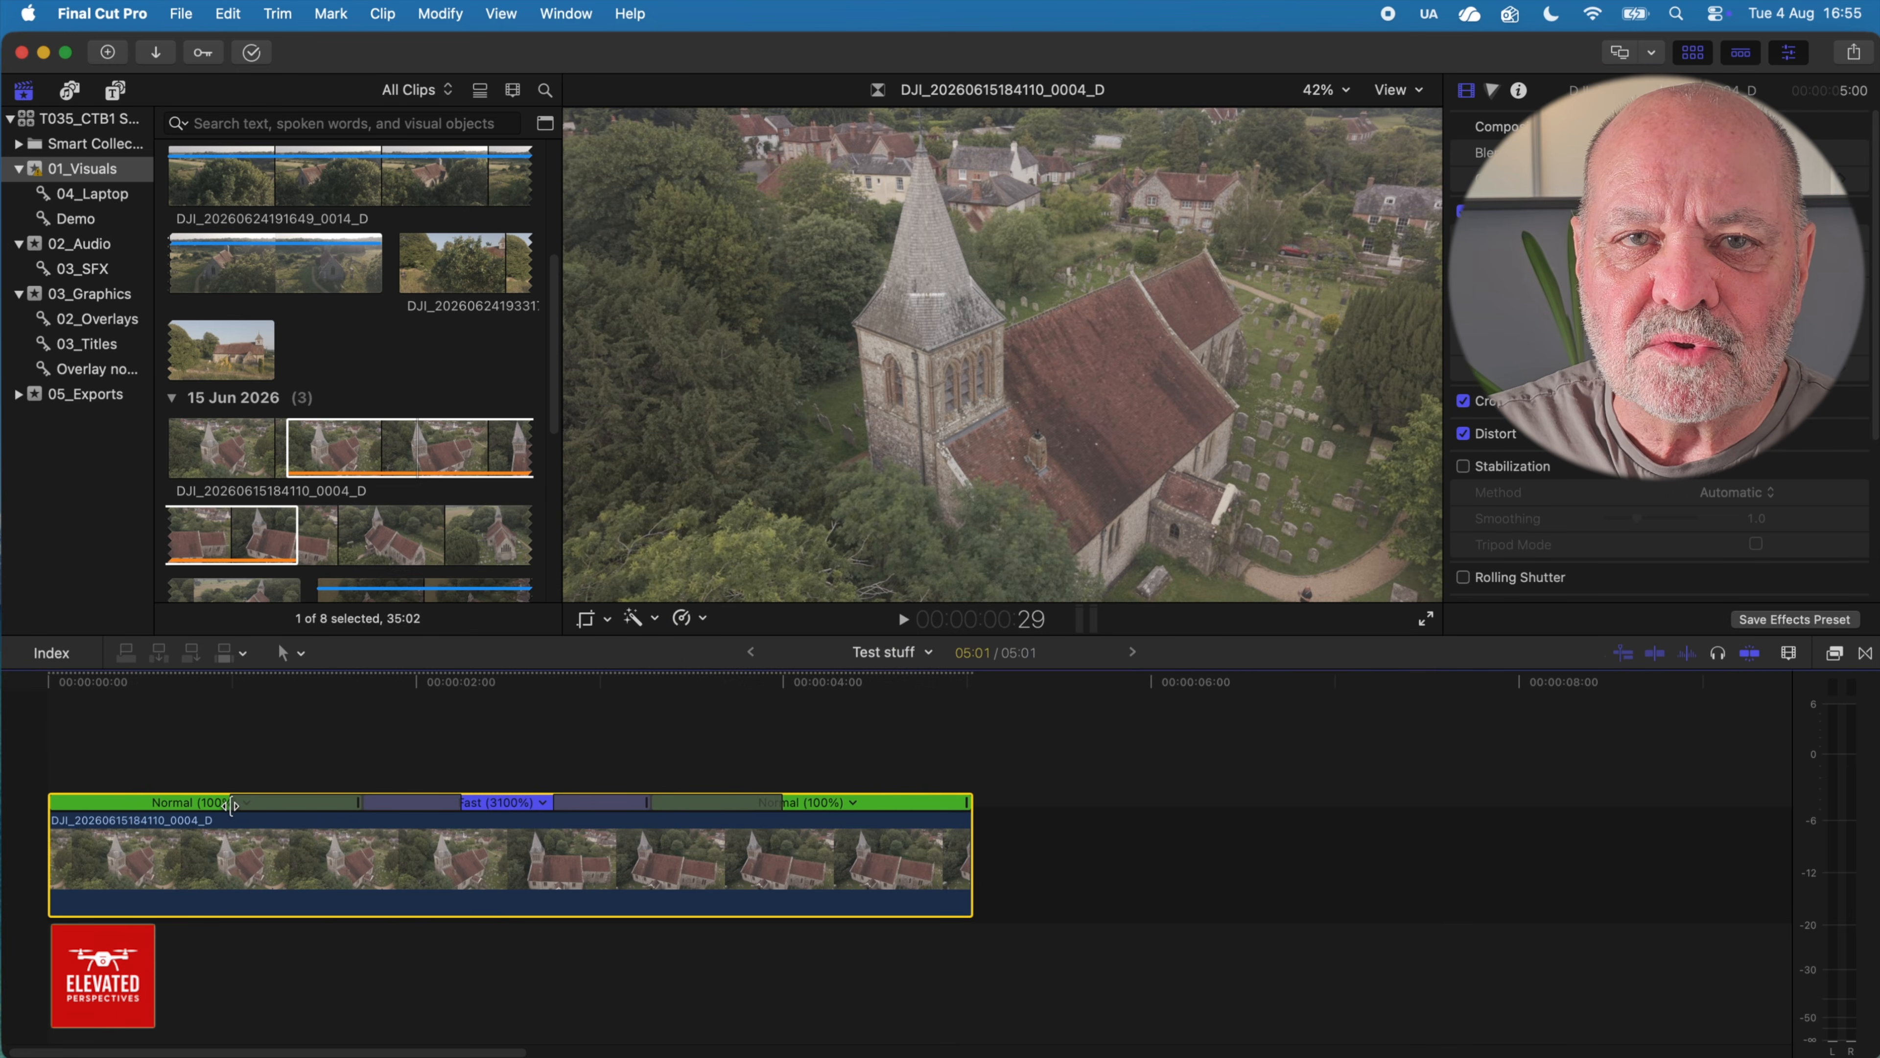
pyautogui.moveTo(230, 805); pyautogui.dragTo(177, 807)
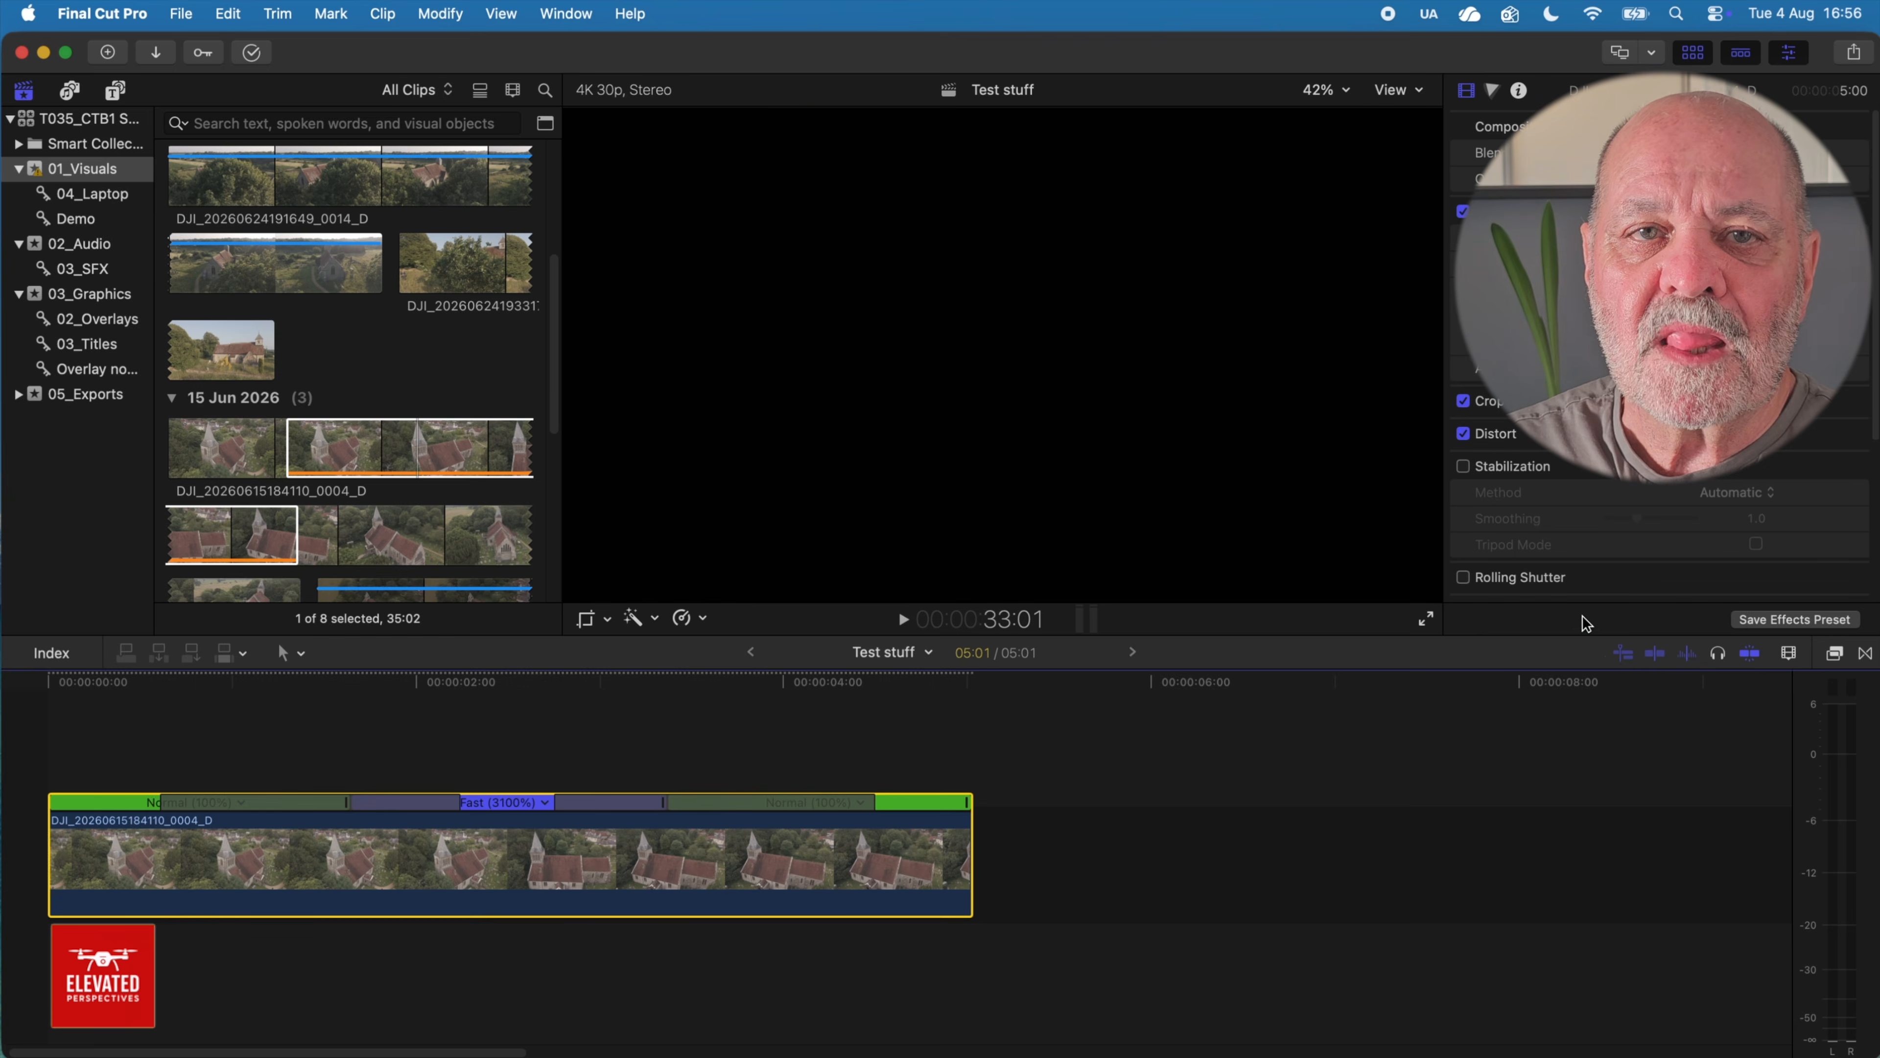
pyautogui.moveTo(456, 802); pyautogui.dragTo(503, 802)
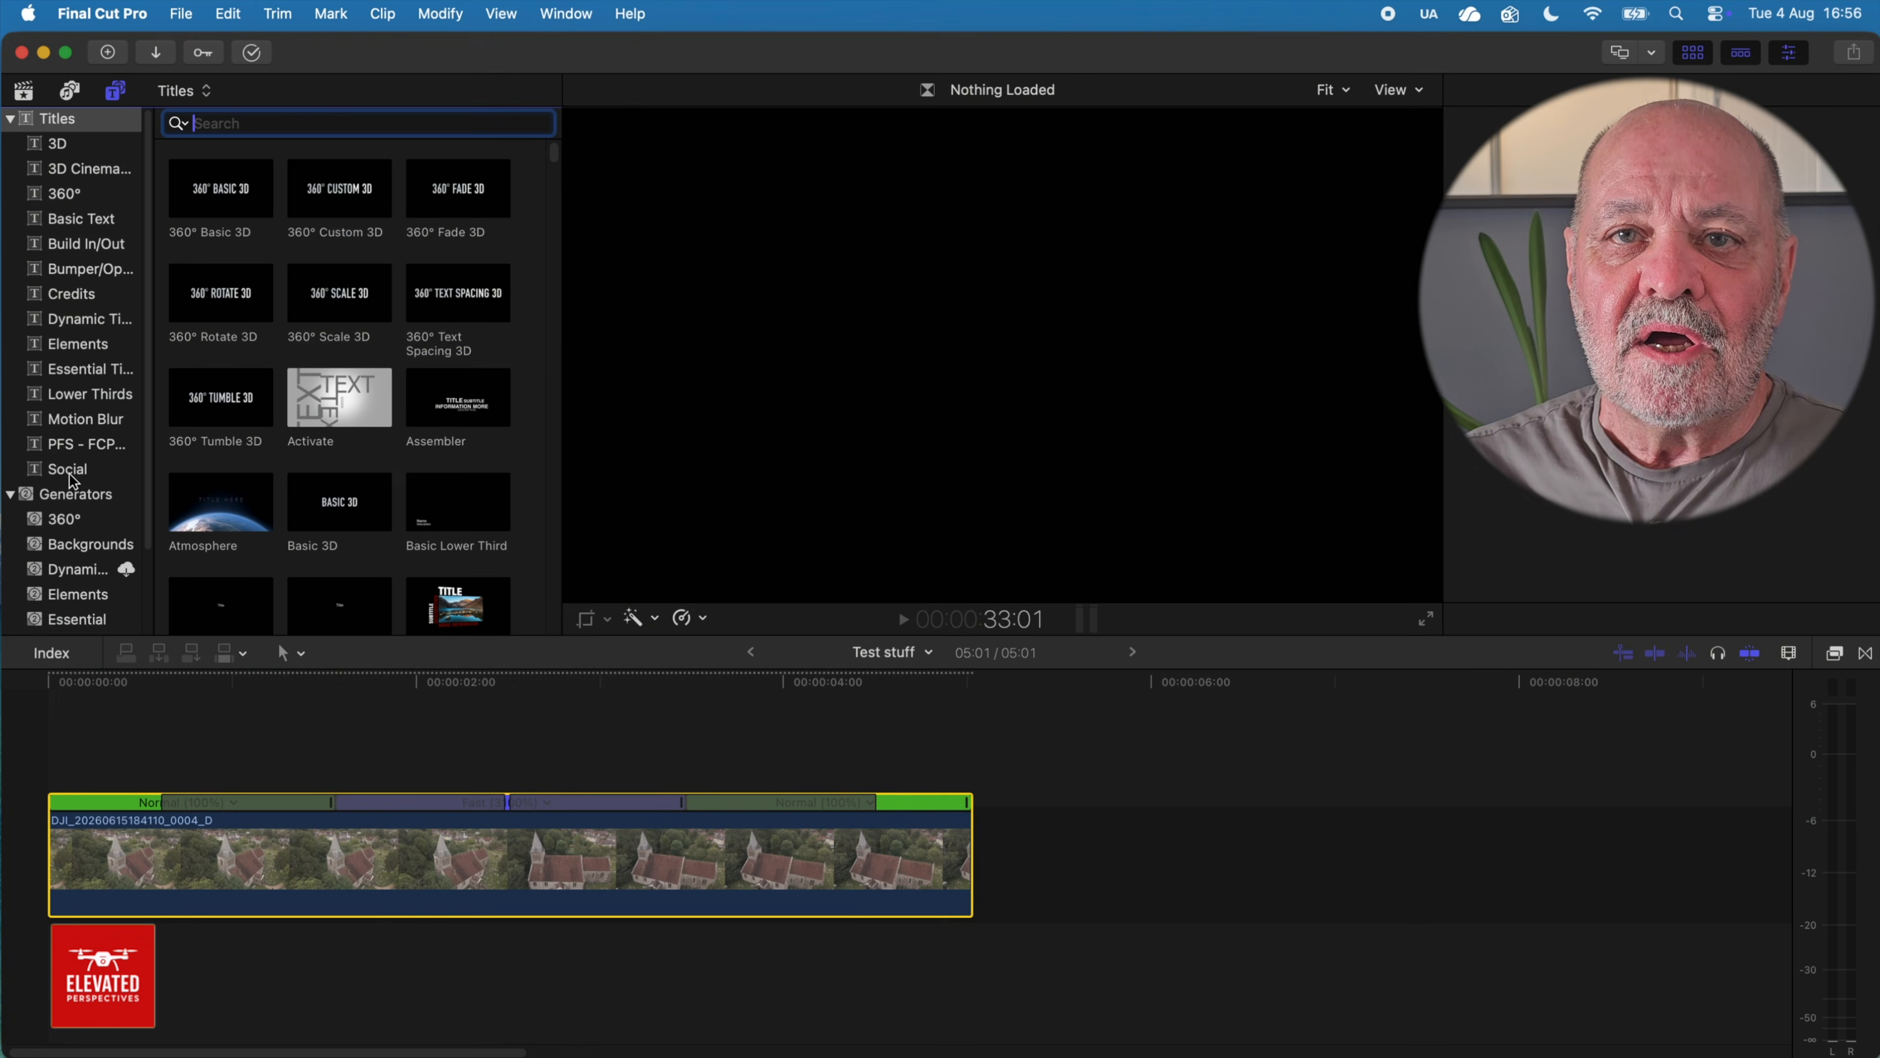
# Place the Moderate Motion Blur 2 title above the fast segment, trim it to that segment's end, and play the ramp from the start.
pyautogui.click(73, 418)
pyautogui.moveTo(204, 198); pyautogui.dragTo(338, 779)
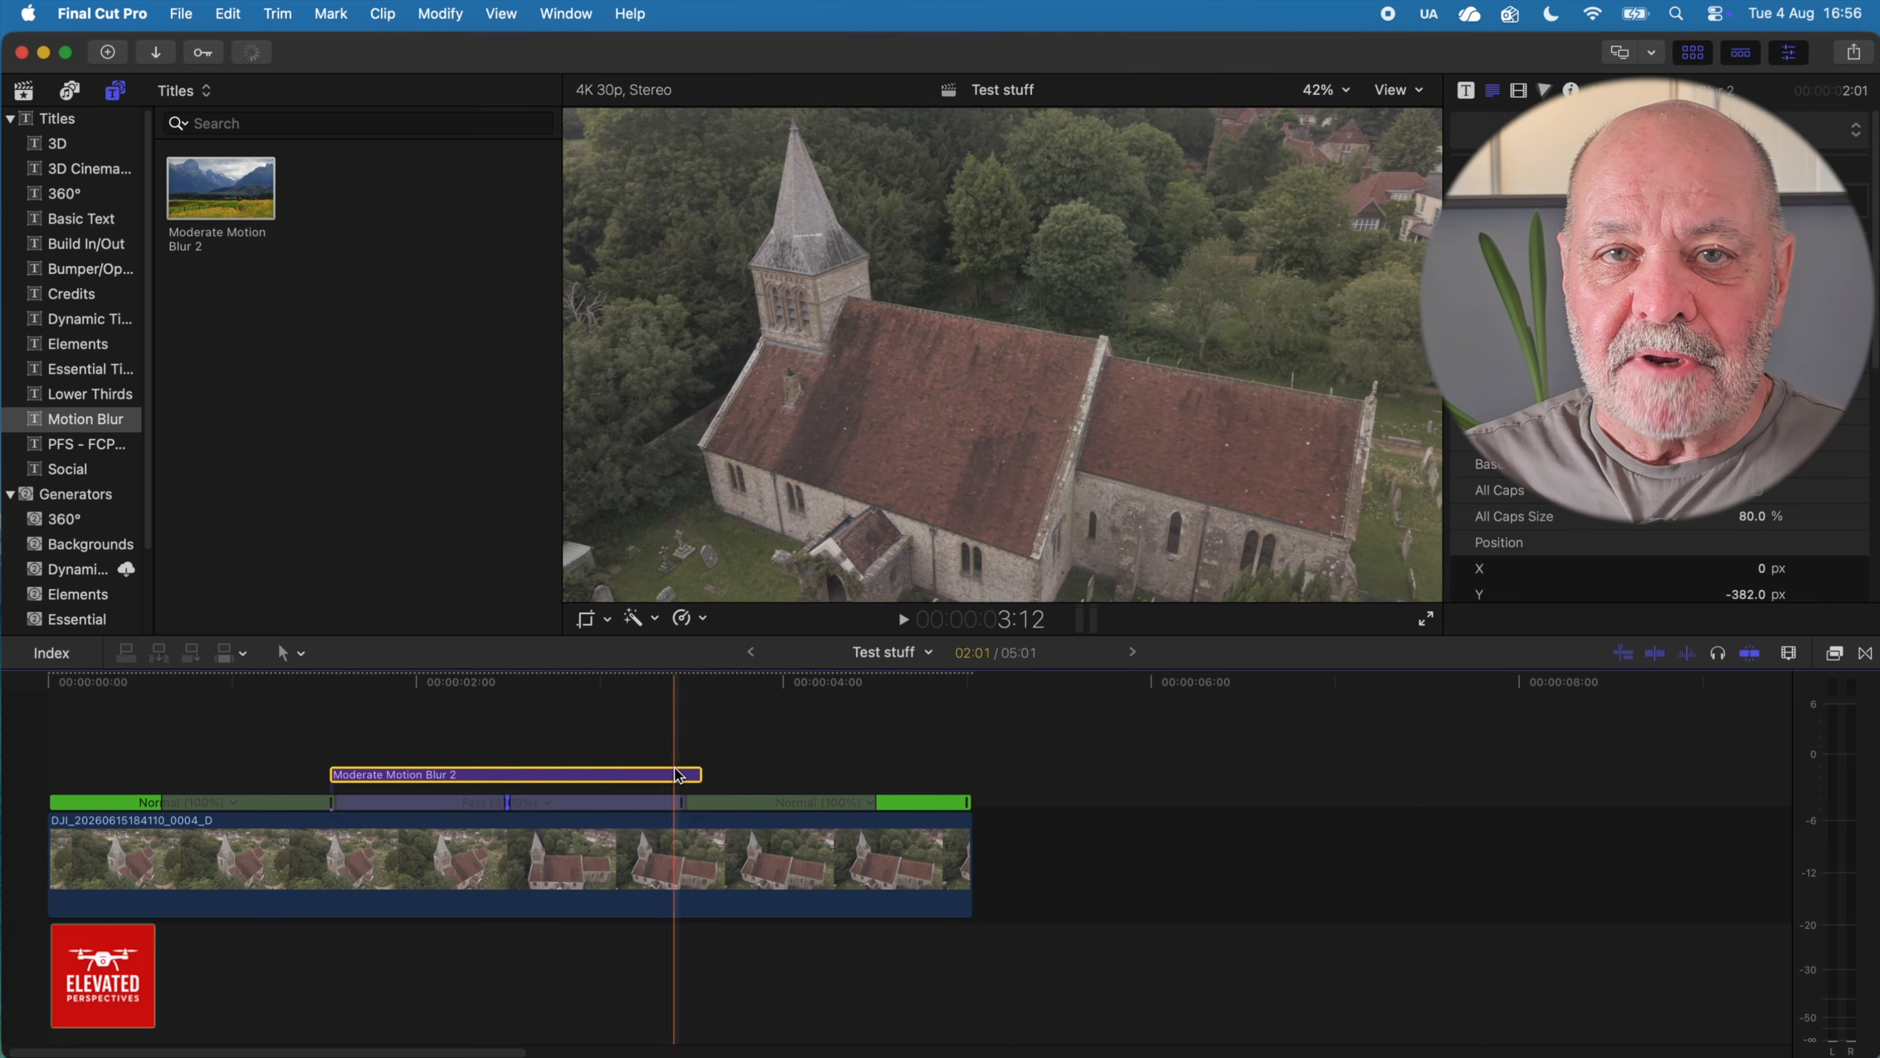
pyautogui.moveTo(700, 775); pyautogui.dragTo(680, 775)
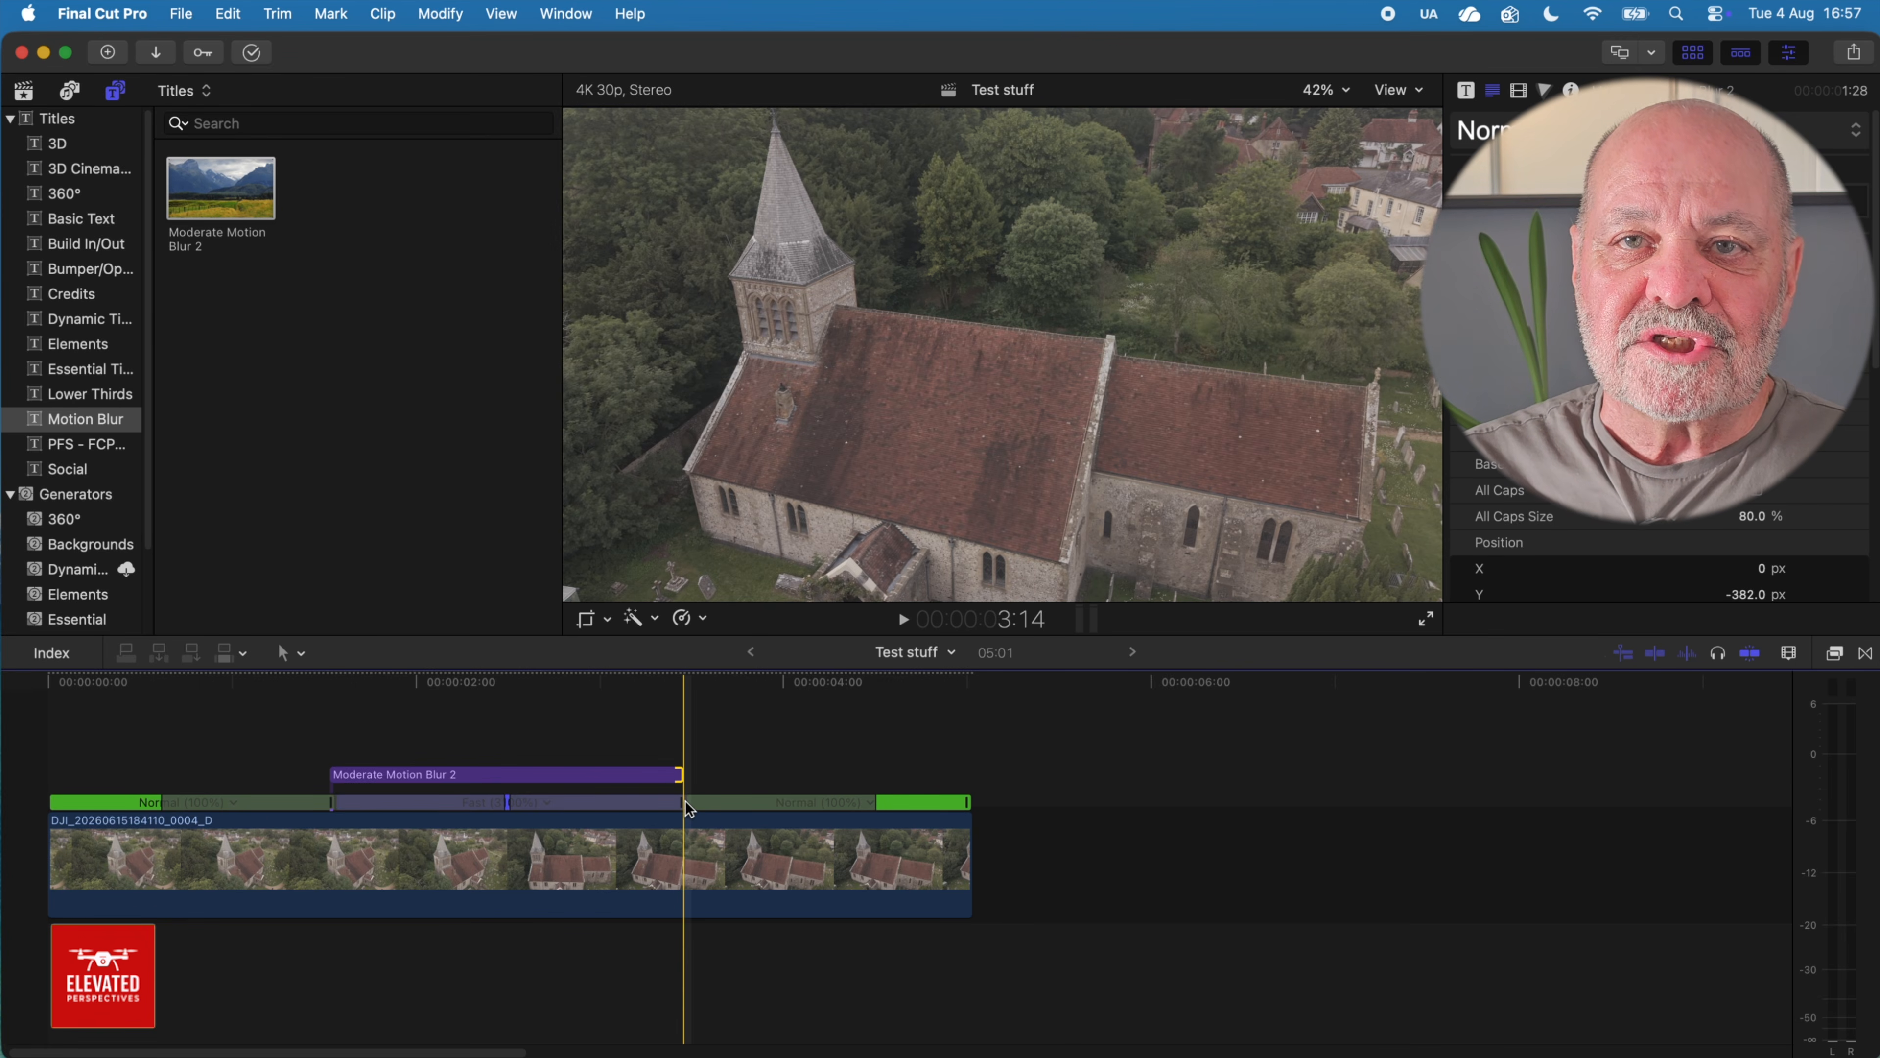
pyautogui.click(643, 872)
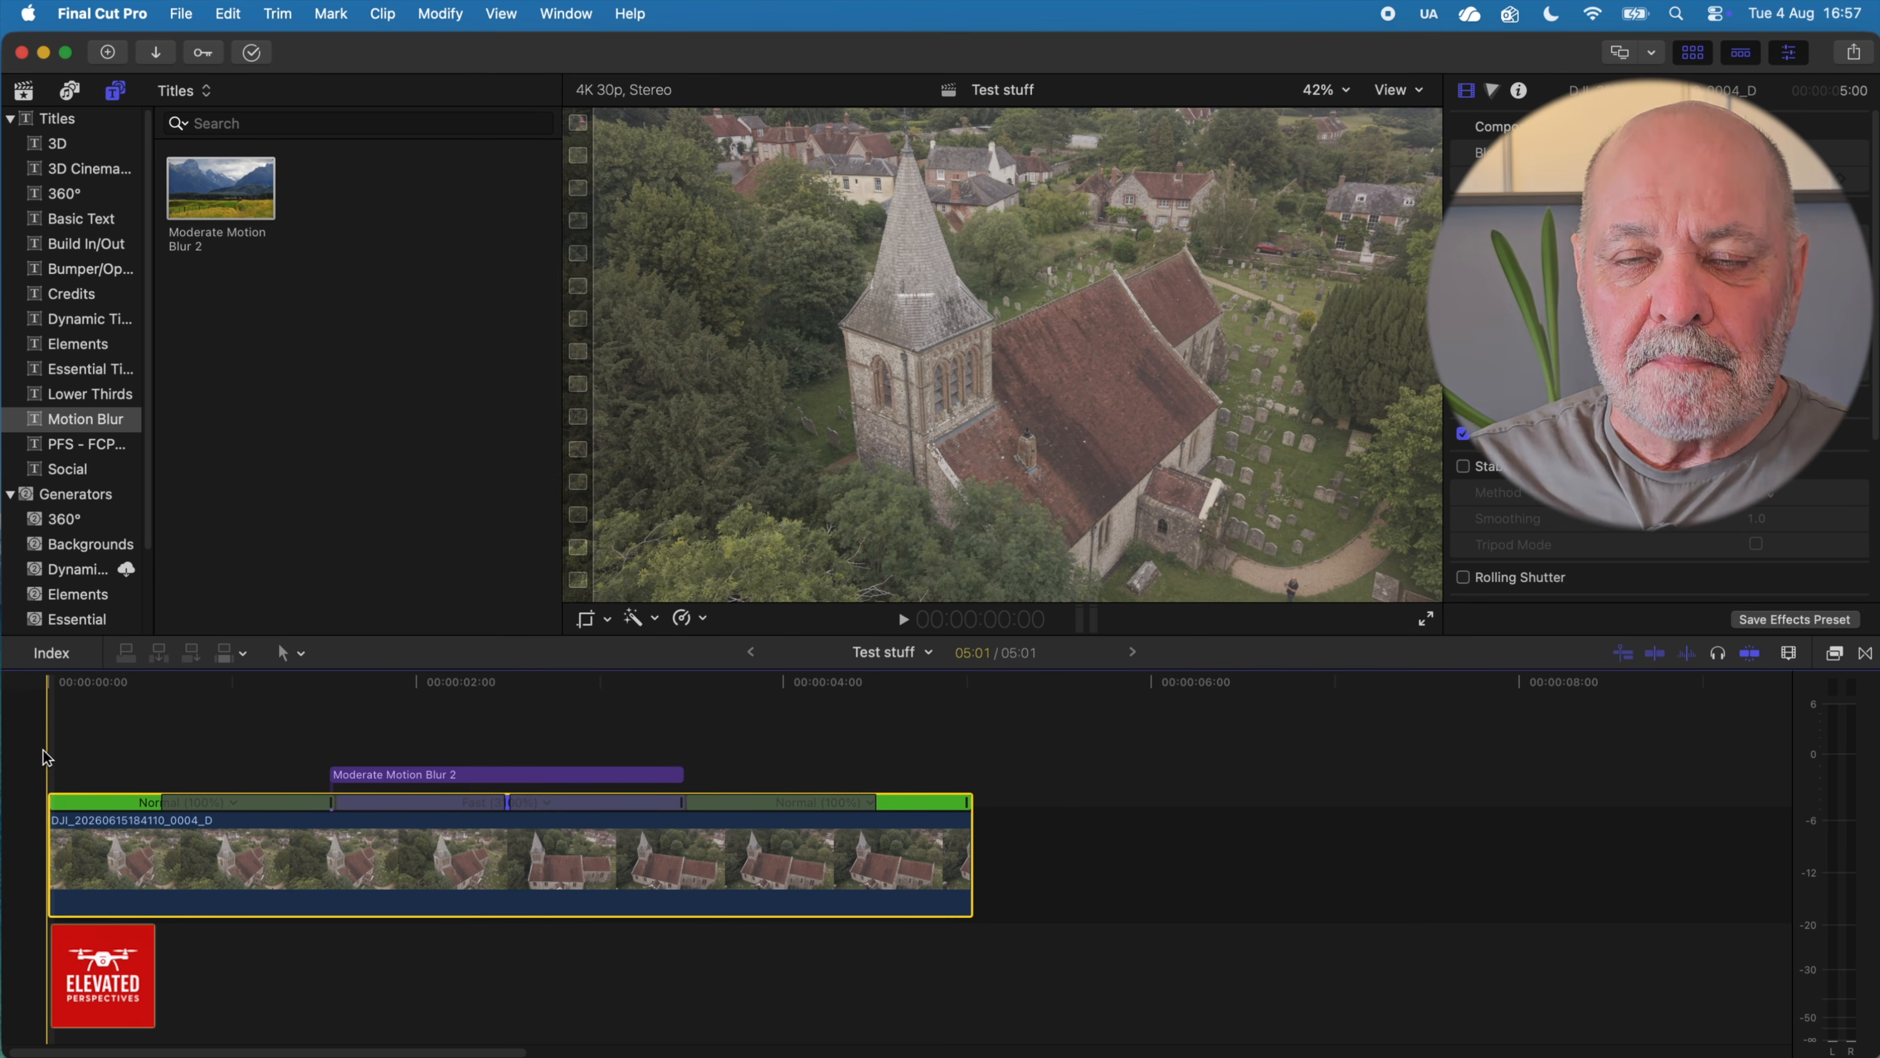
pyautogui.press('space')
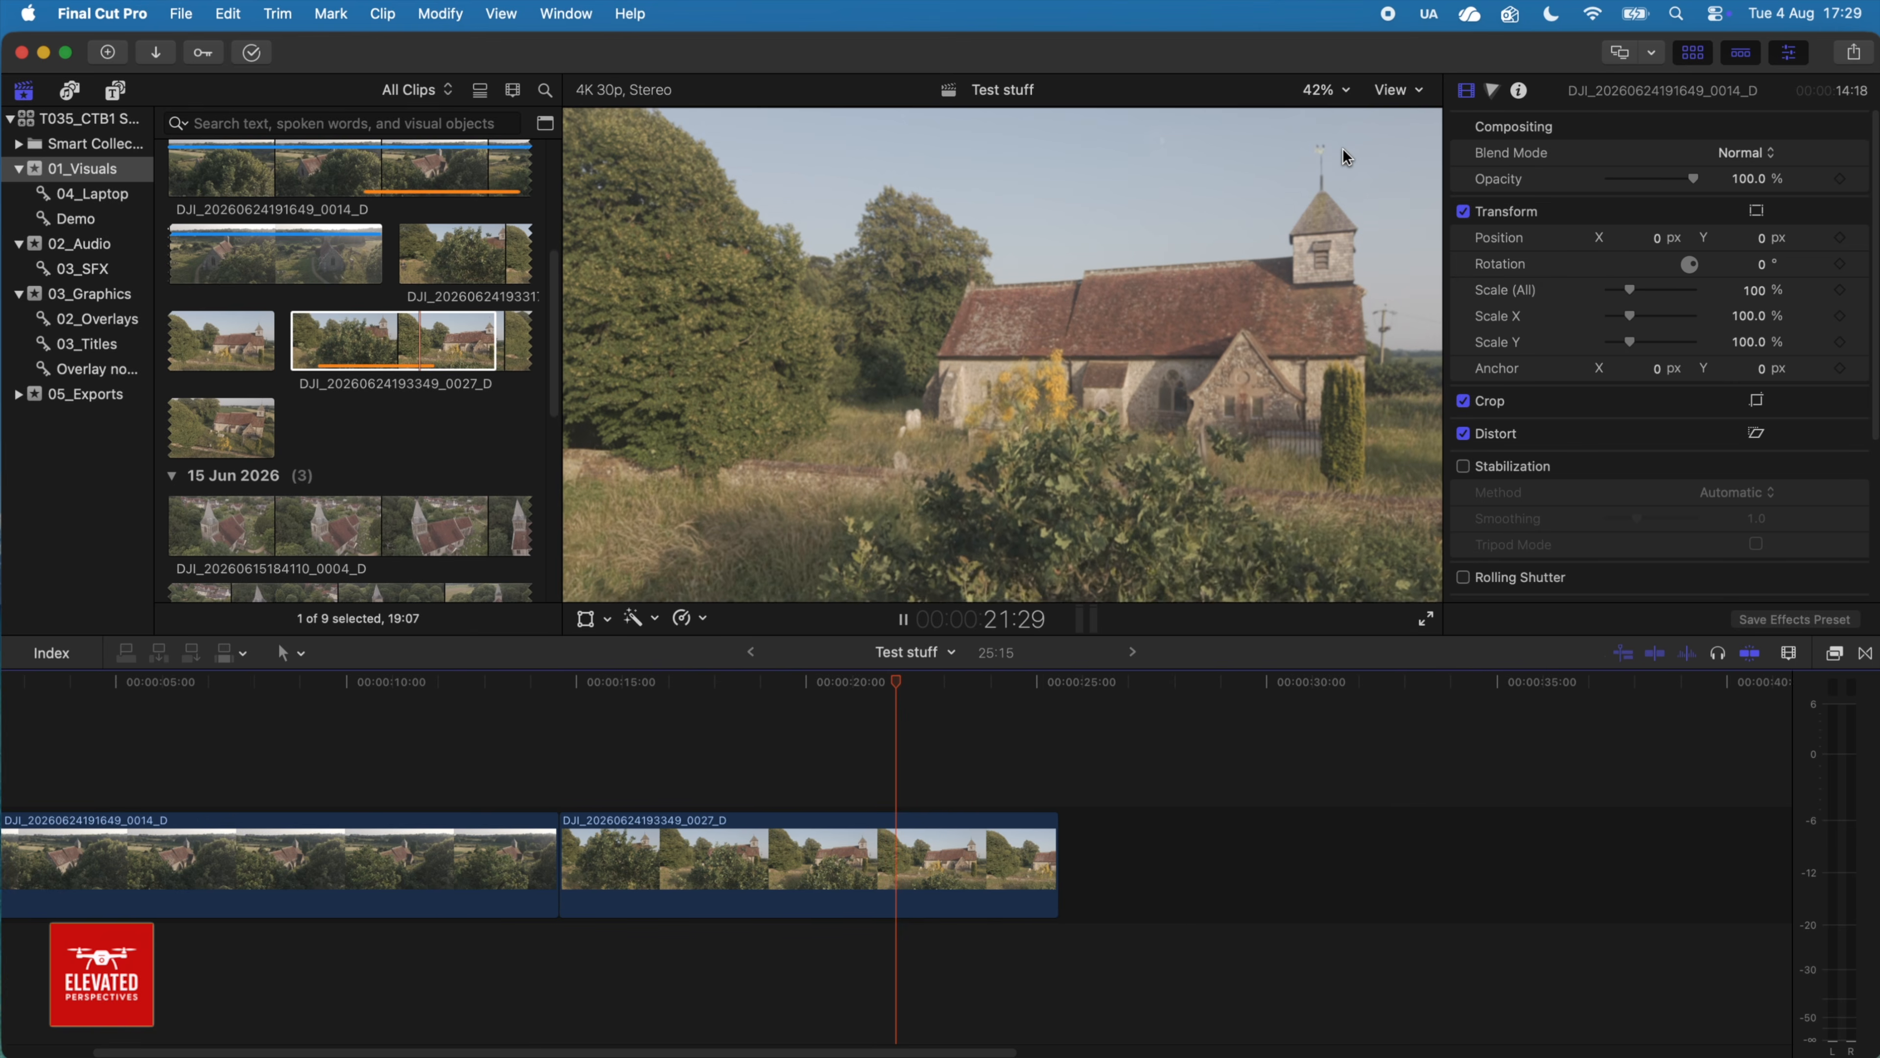
# Combine both timeline clips into a compound clip named Transition in the 05_Exports event.
pyautogui.press('space')
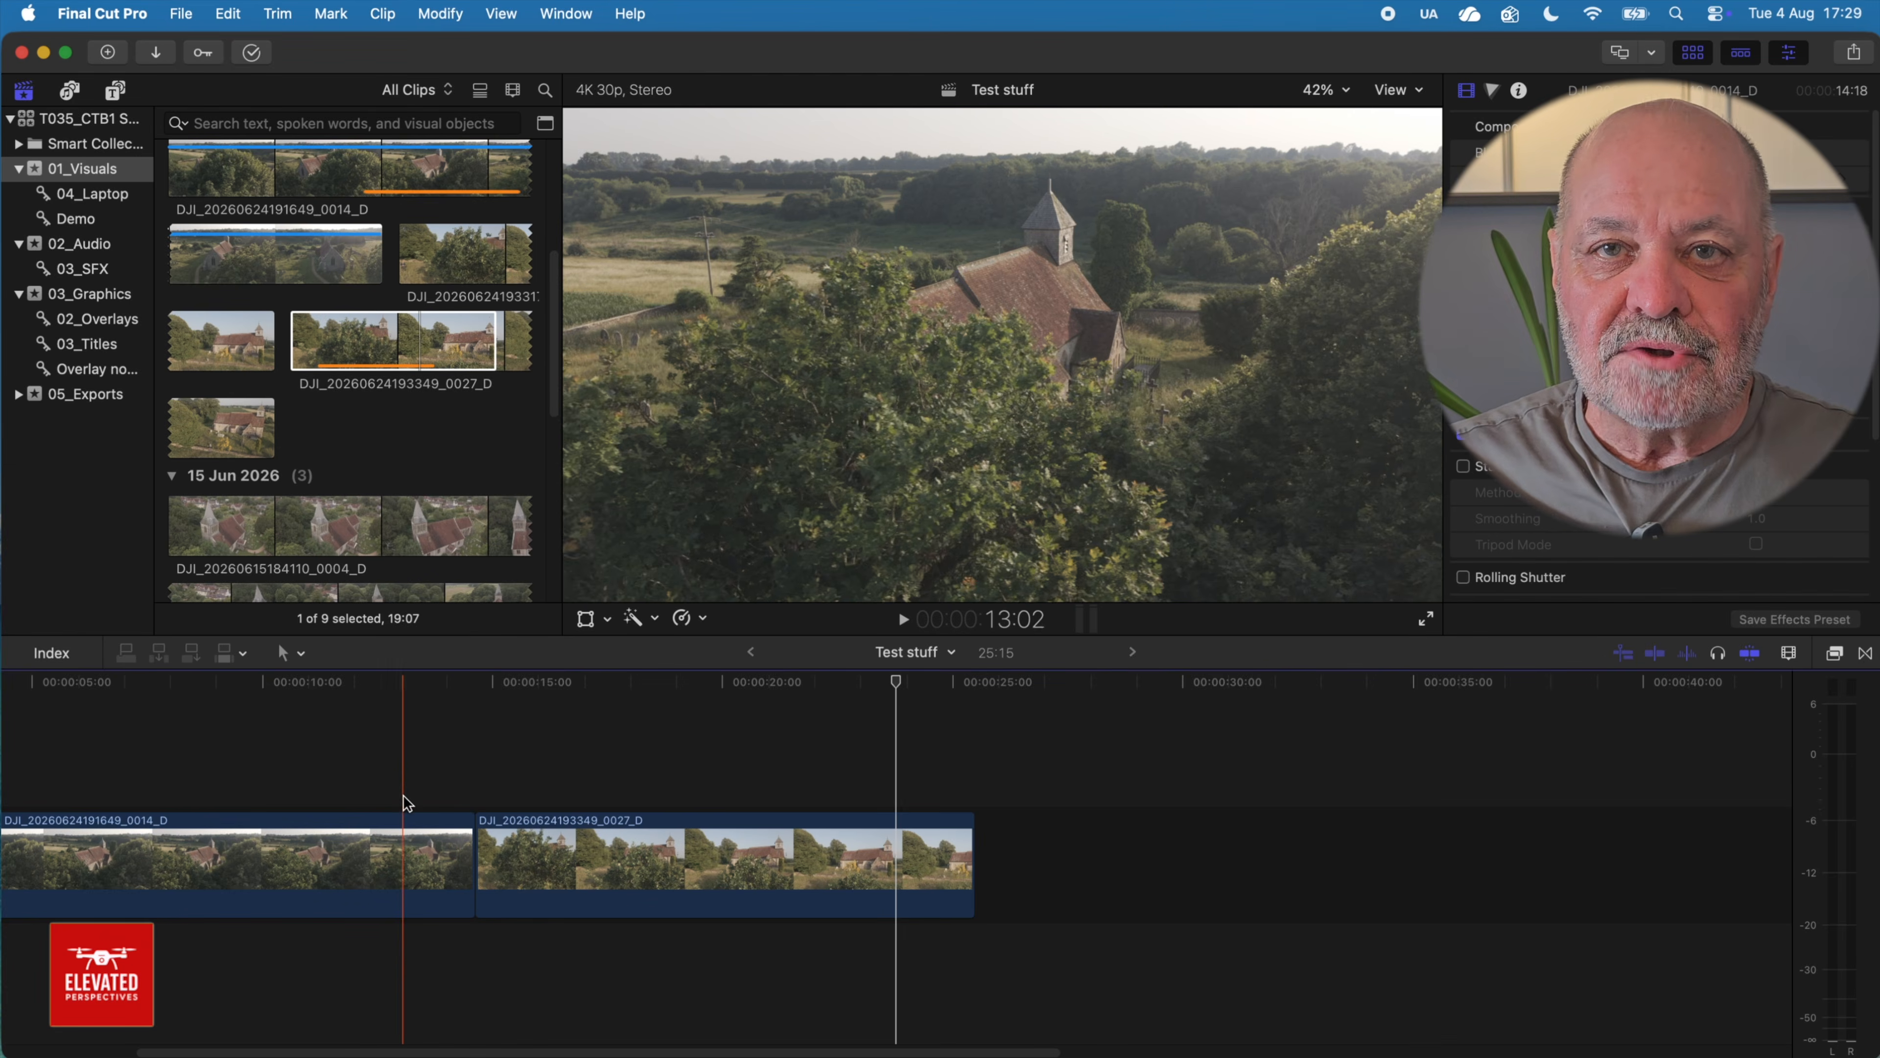
pyautogui.moveTo(397, 778); pyautogui.dragTo(518, 860)
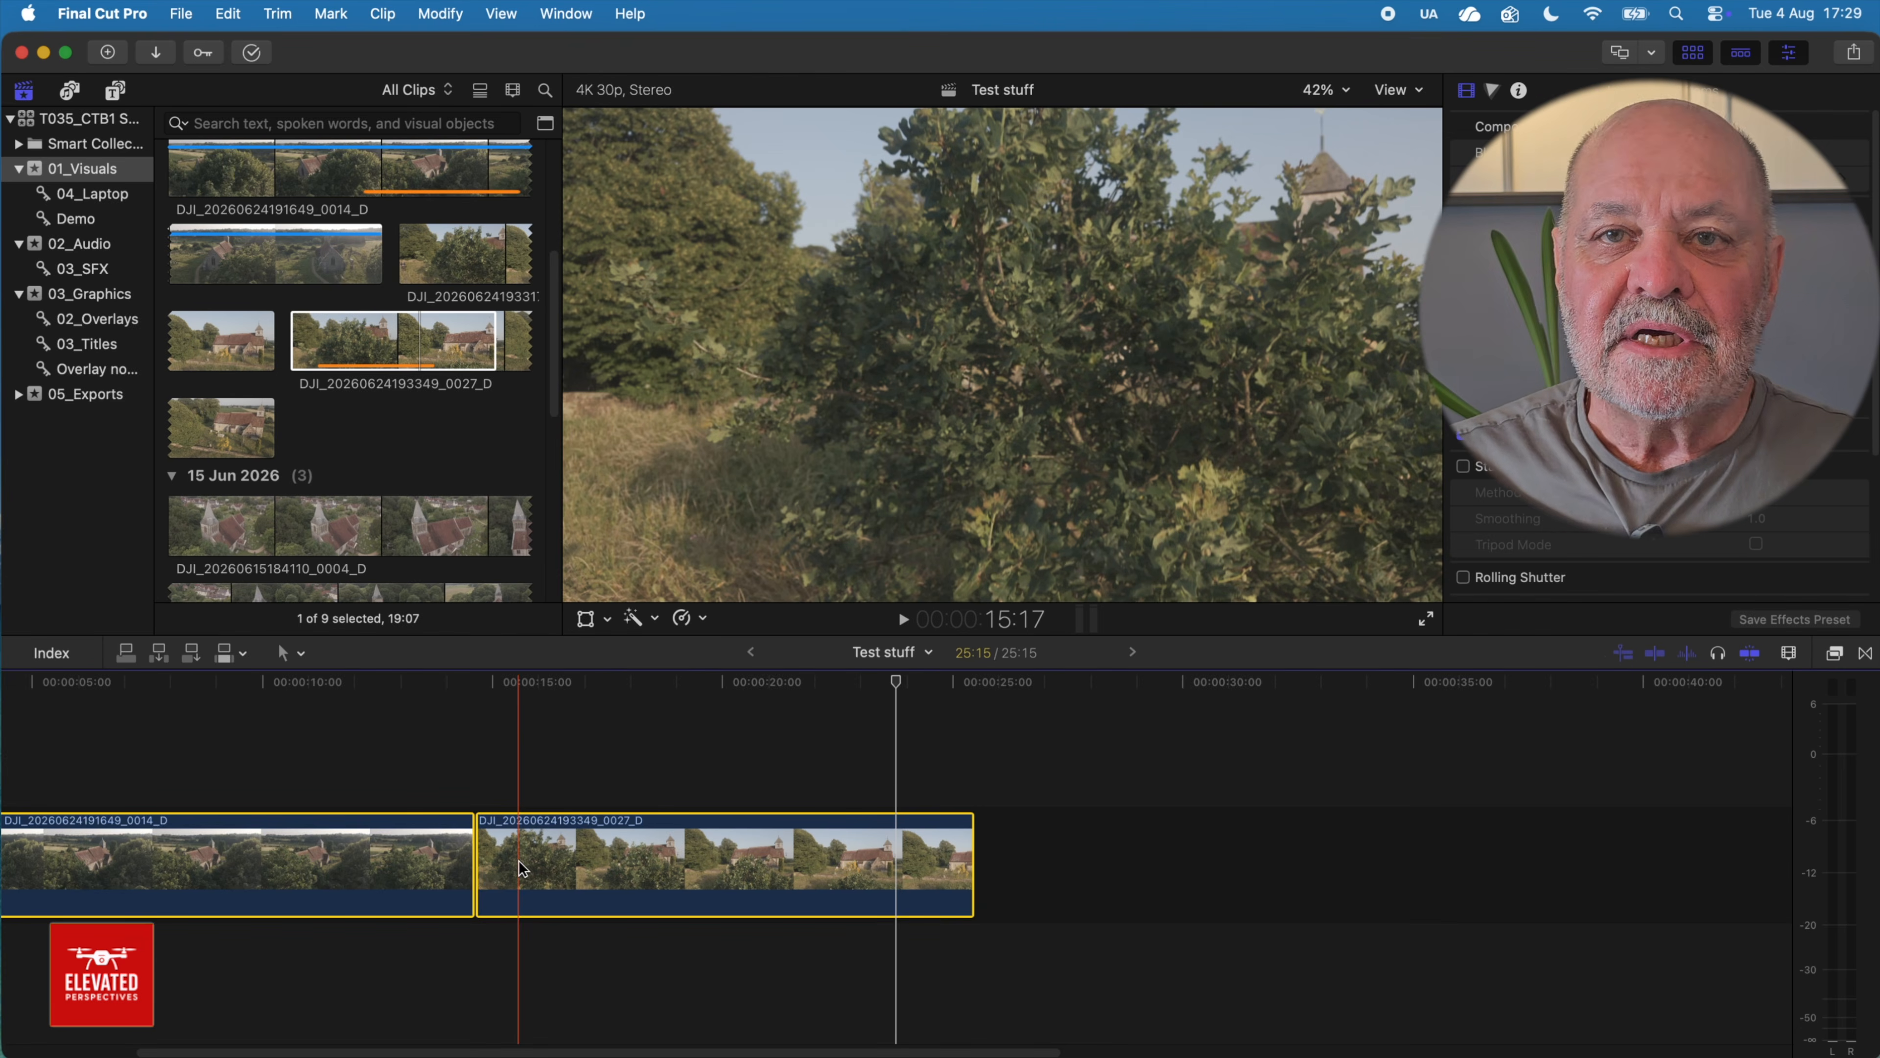
pyautogui.hotkey('alt', 'g')
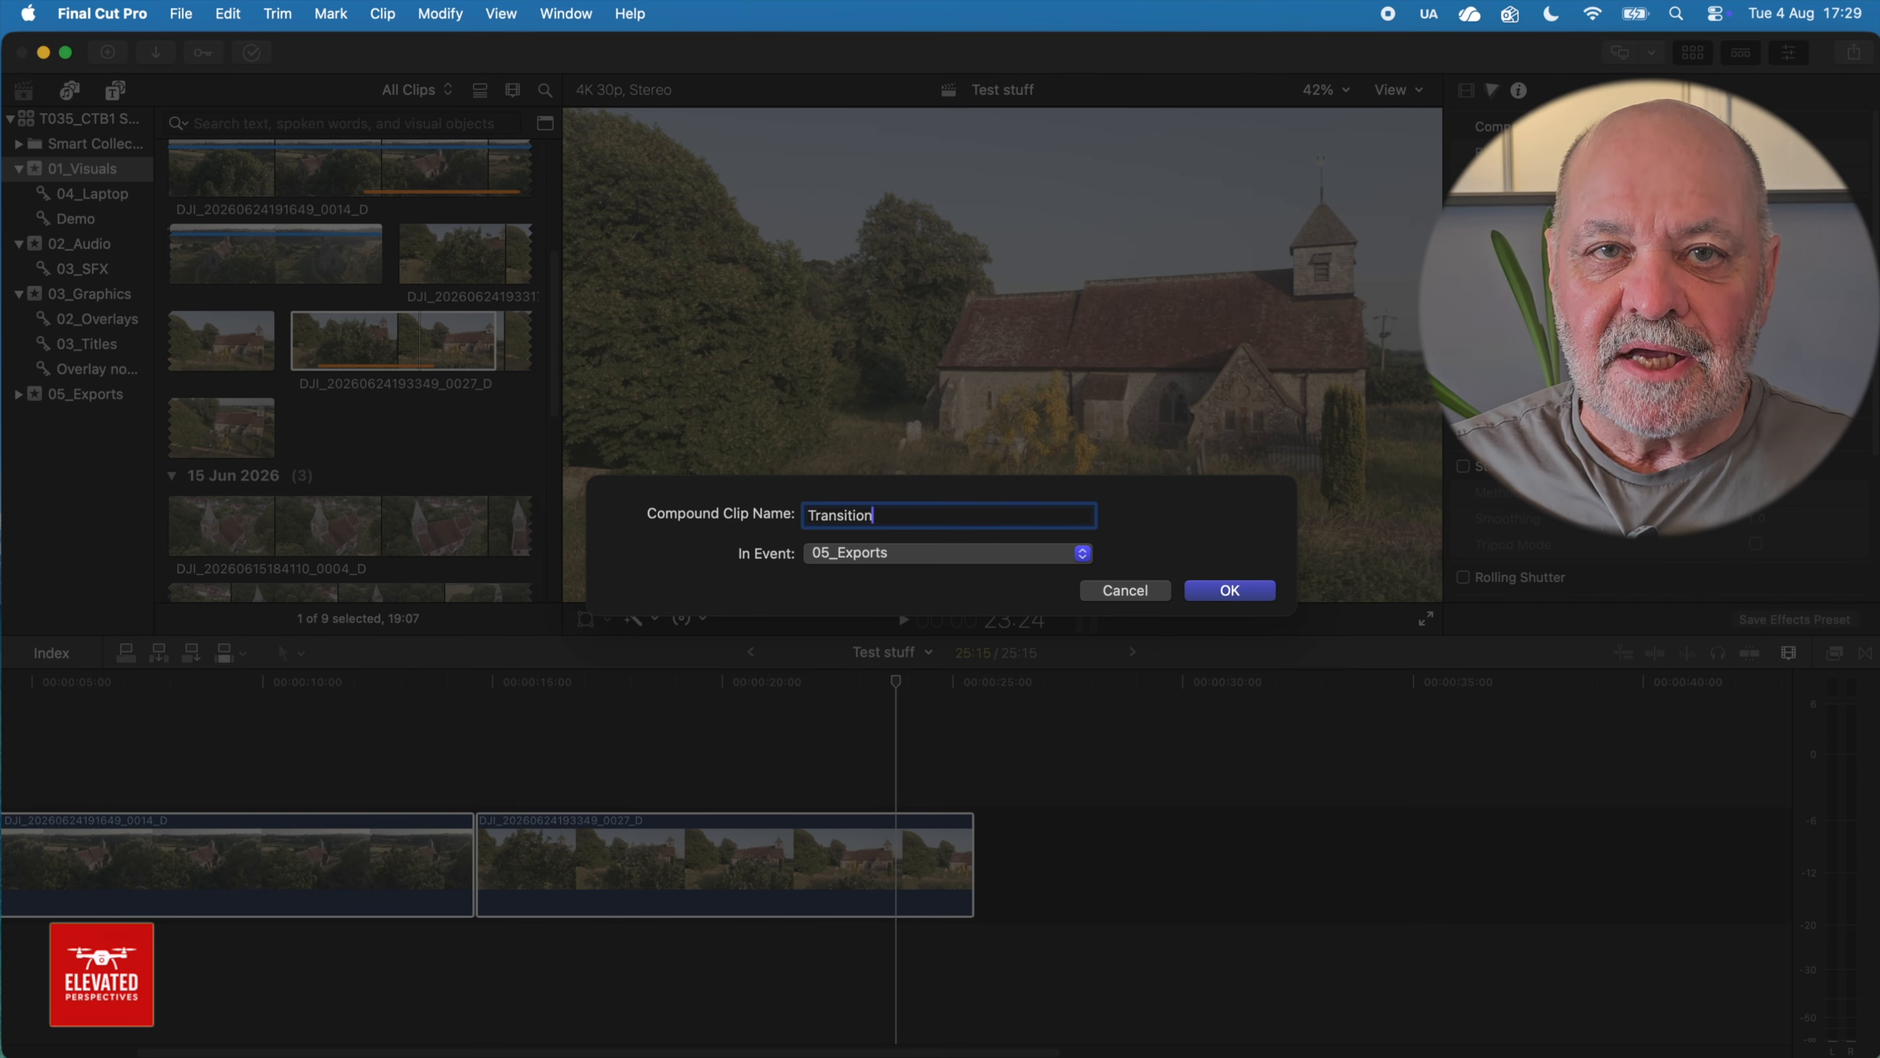
pyautogui.press('Return')
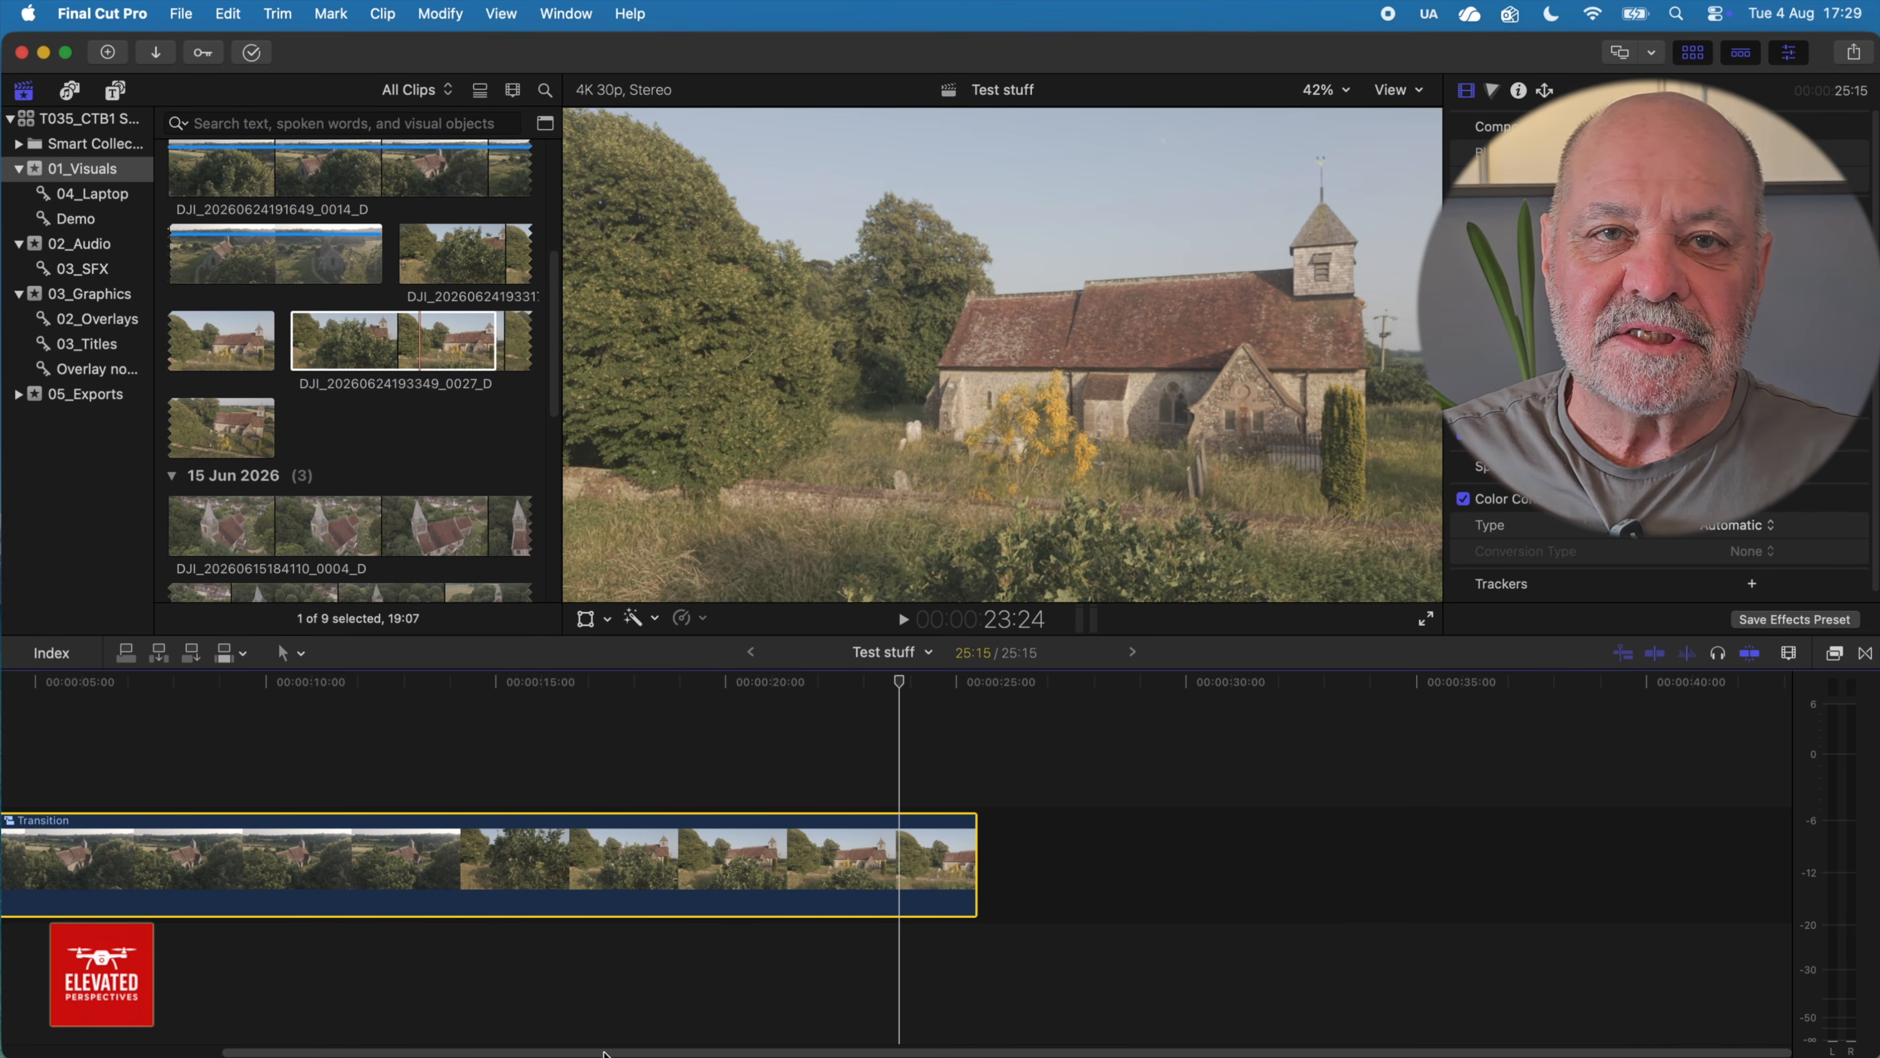
# Split the compound clip's speed on both sides of the cut, speed up the middle segment, and widen its speed transitions until they meet.
pyautogui.press('ctrl+super+r')
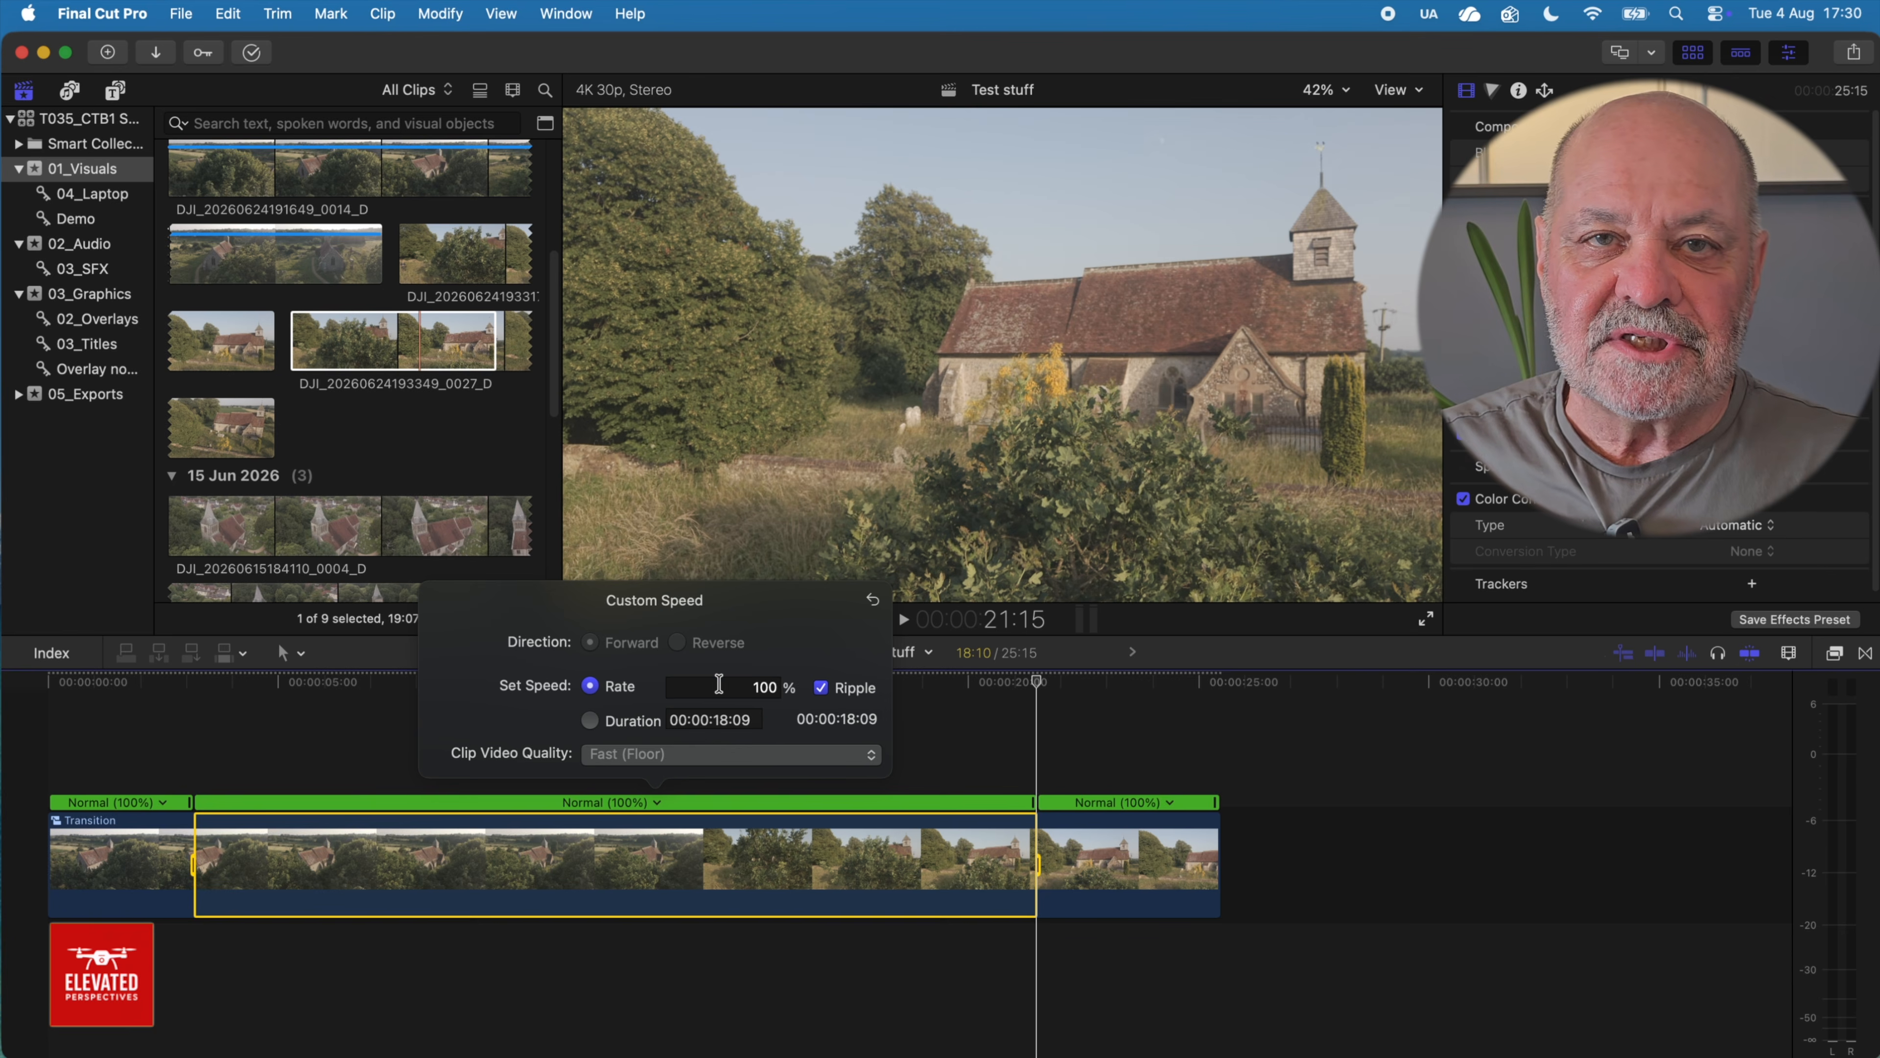
pyautogui.doubleClick(766, 686)
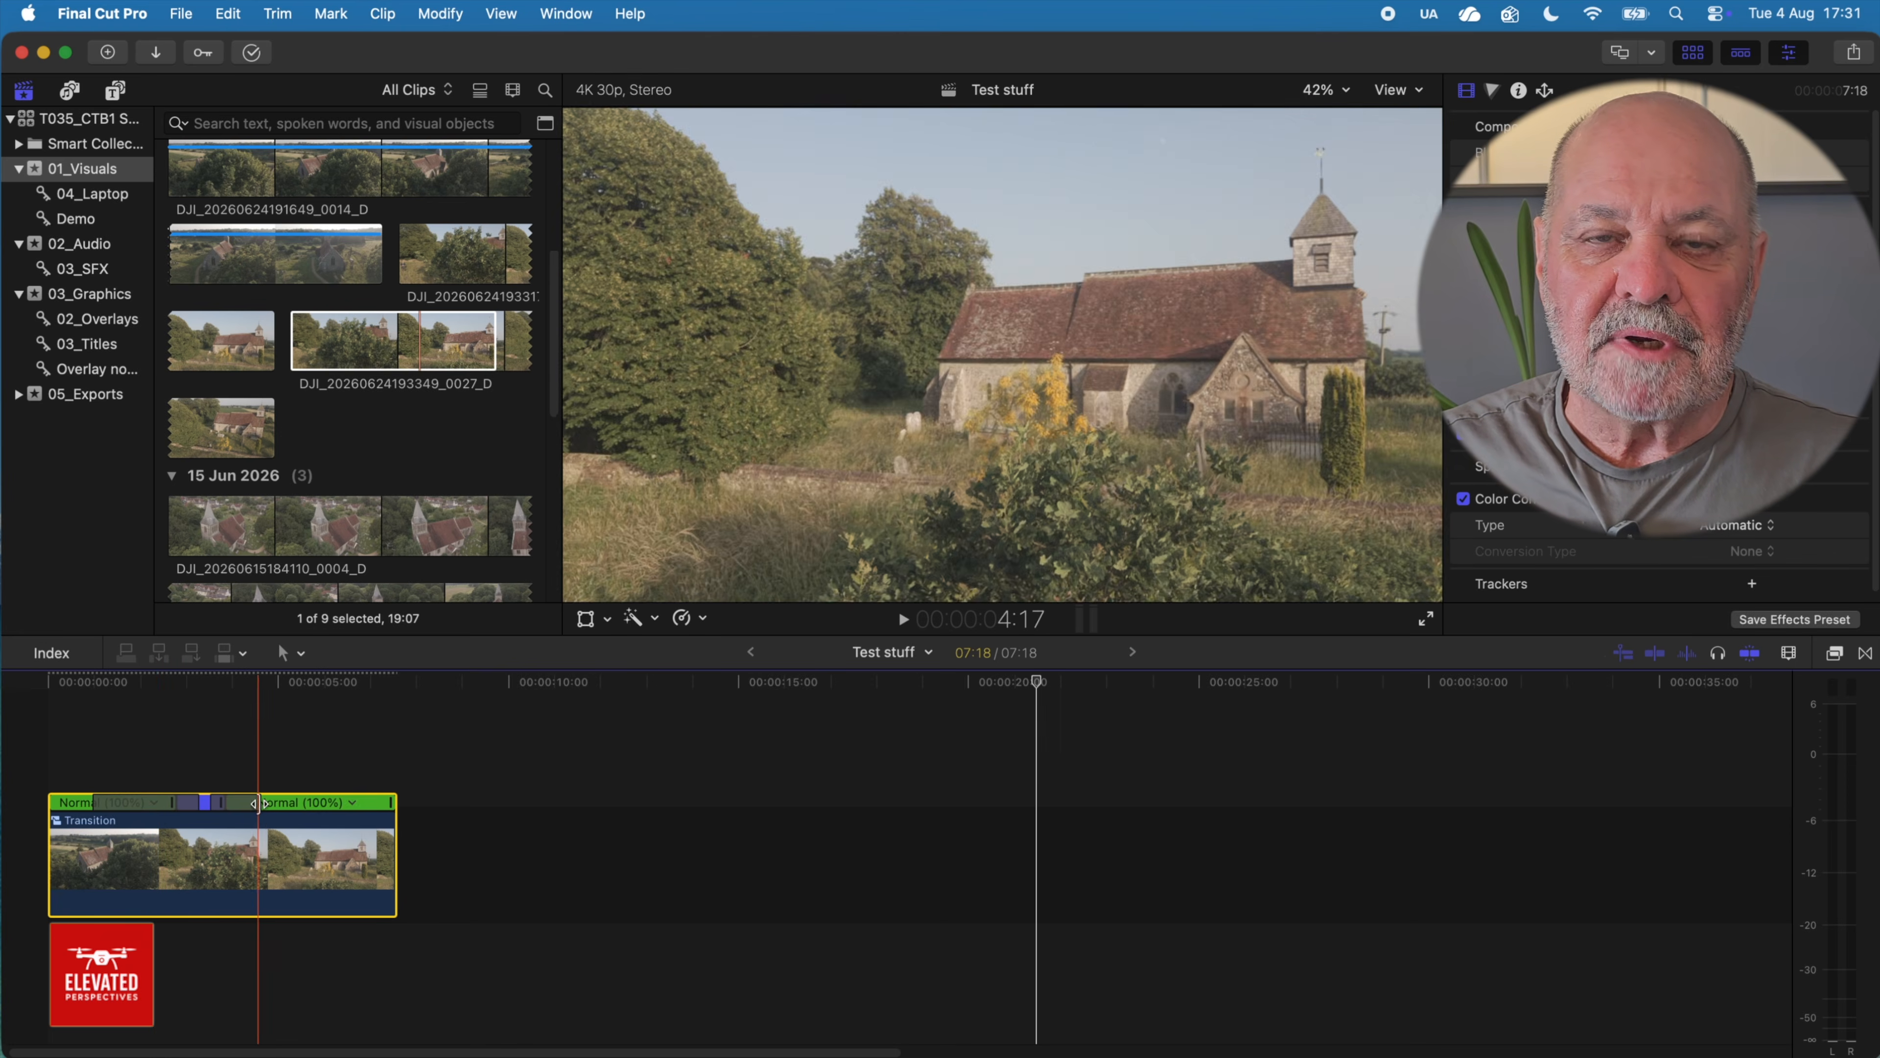
pyautogui.press('super+equal')
pyautogui.press('super+equal')
# Add the Moderate Motion Blur 2 title above the compound clip's fast segment and trim it to the segment's end.
pyautogui.click(116, 92)
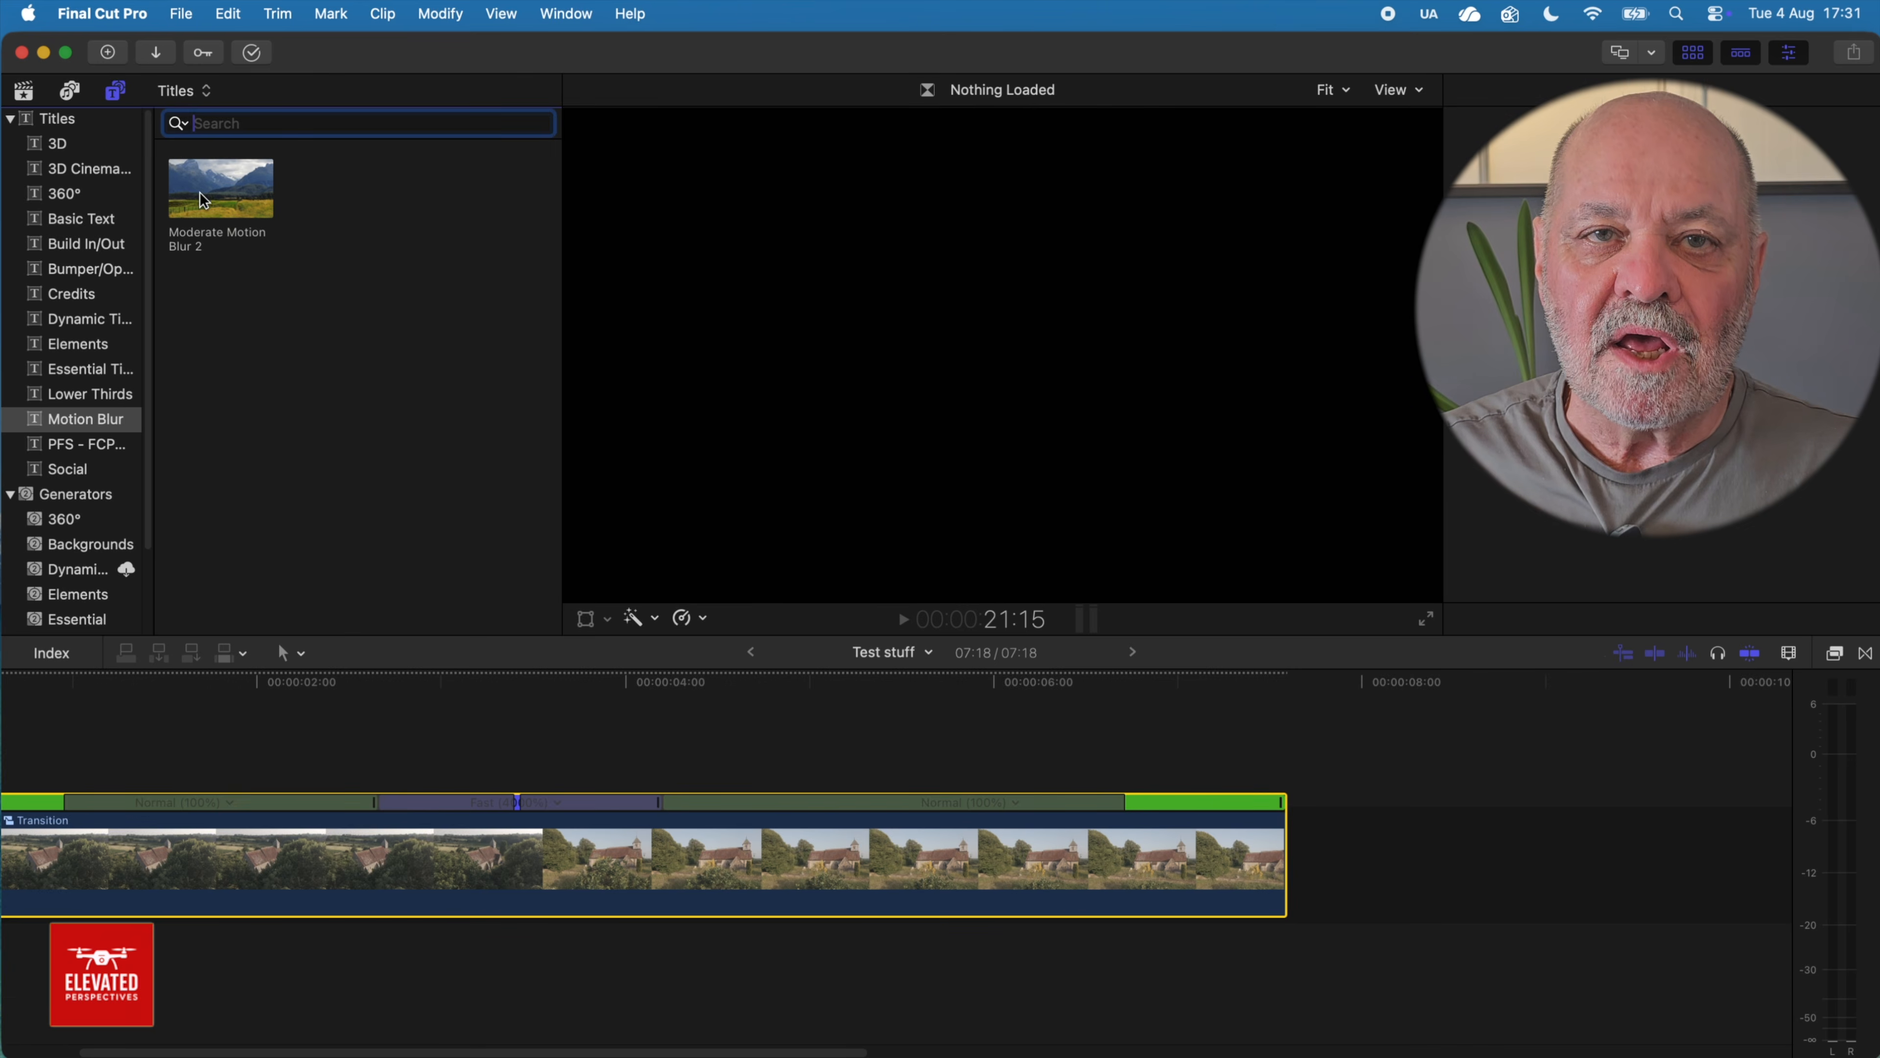
pyautogui.moveTo(204, 200); pyautogui.dragTo(386, 778)
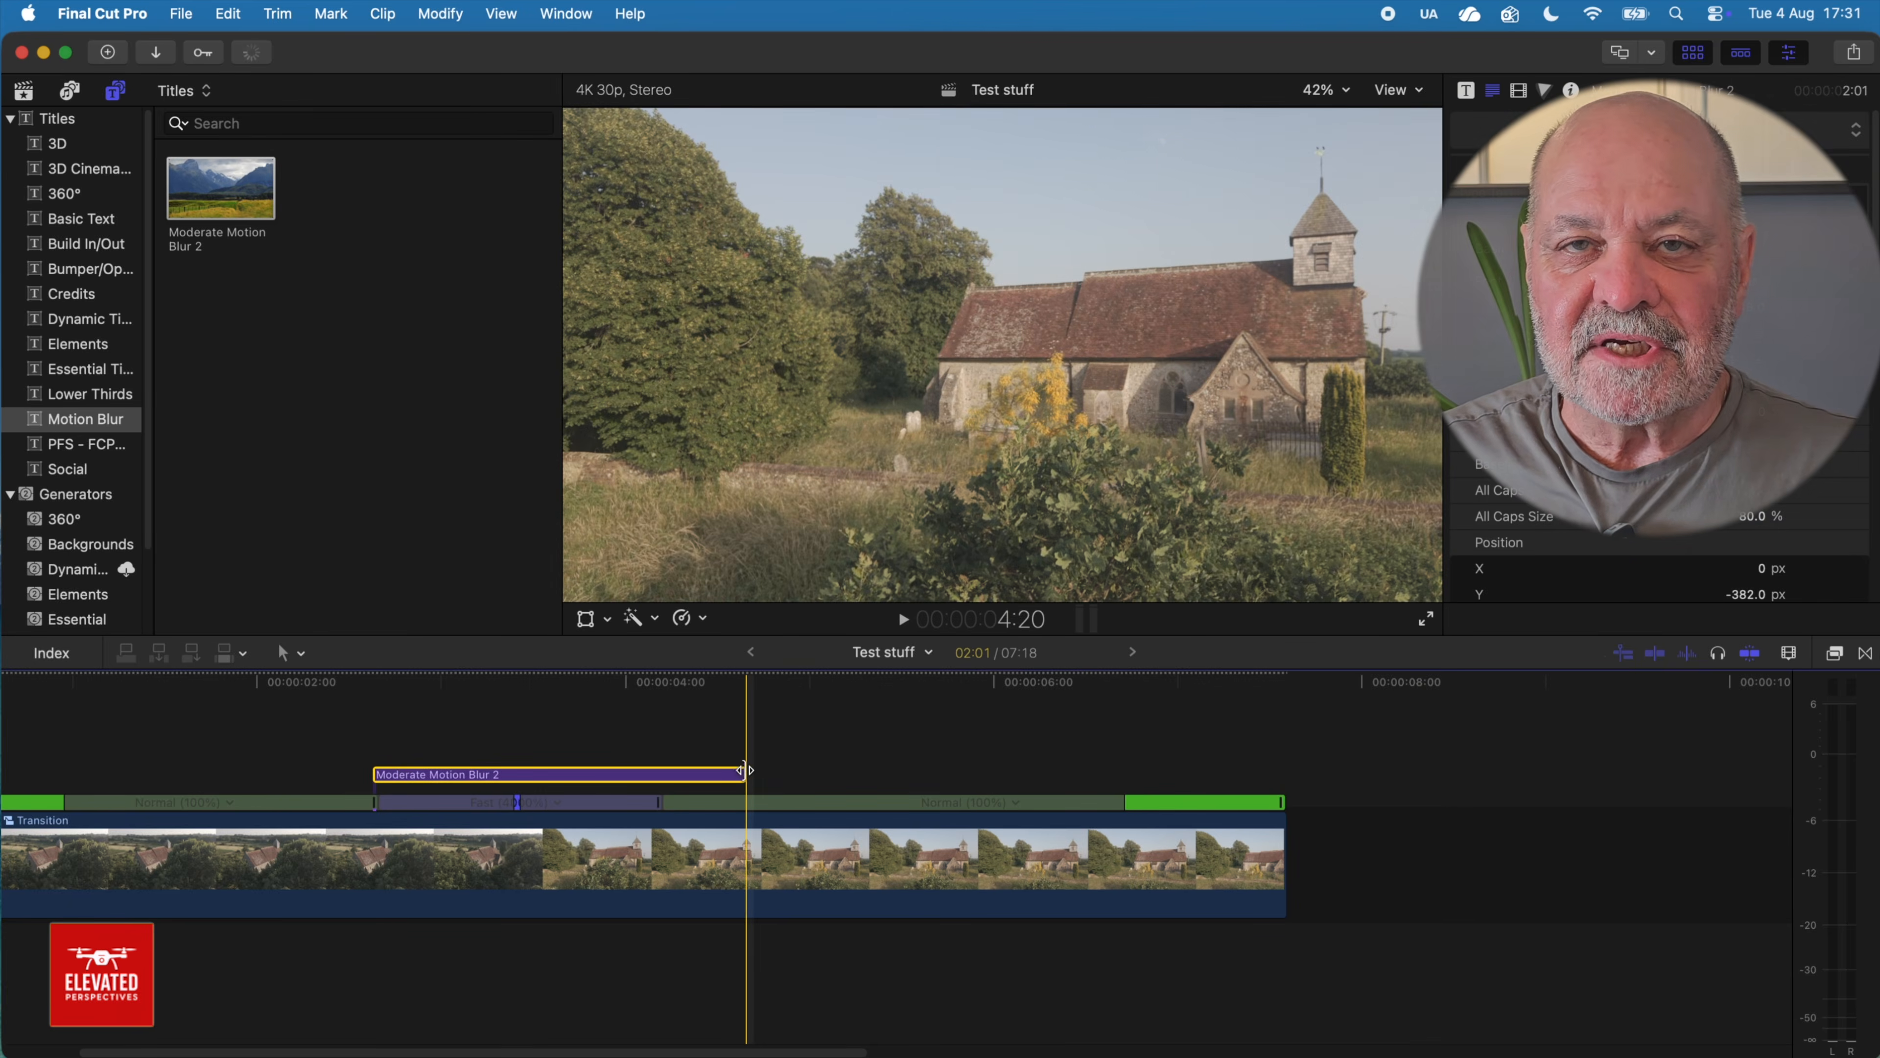
pyautogui.moveTo(746, 770); pyautogui.dragTo(659, 774)
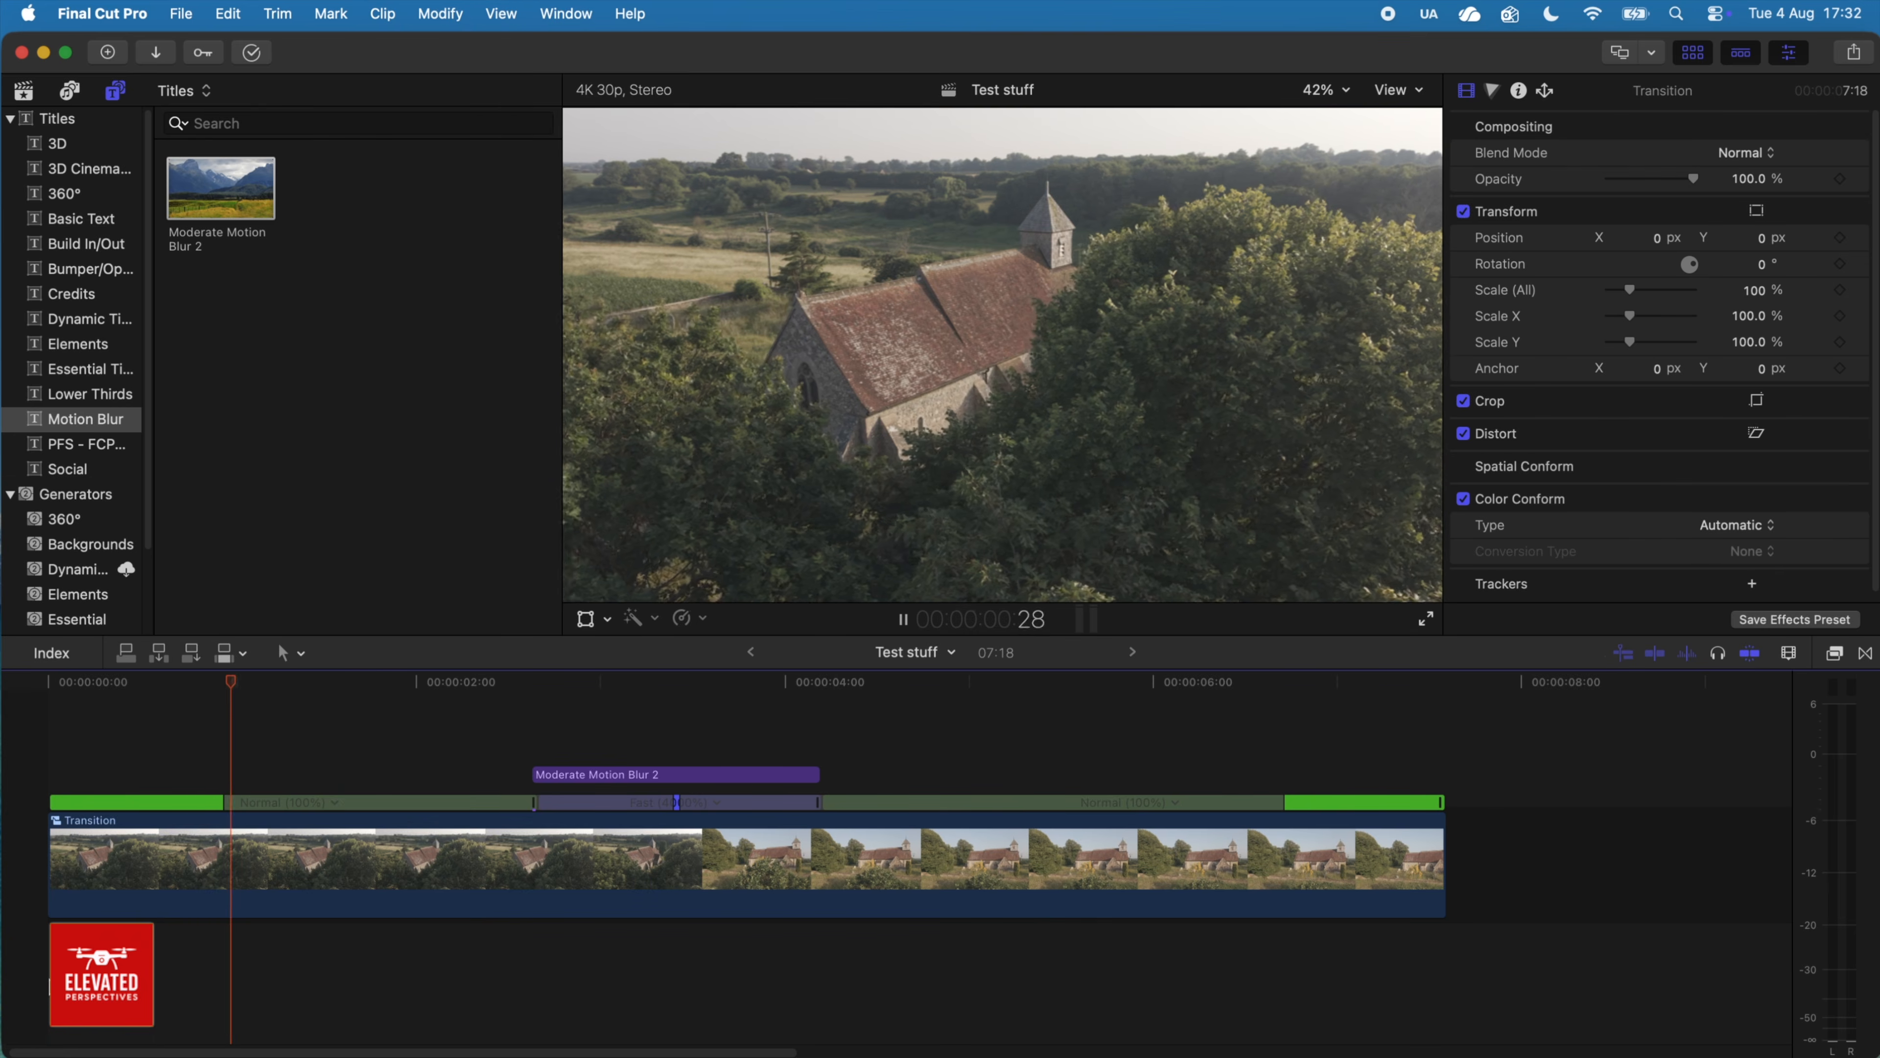